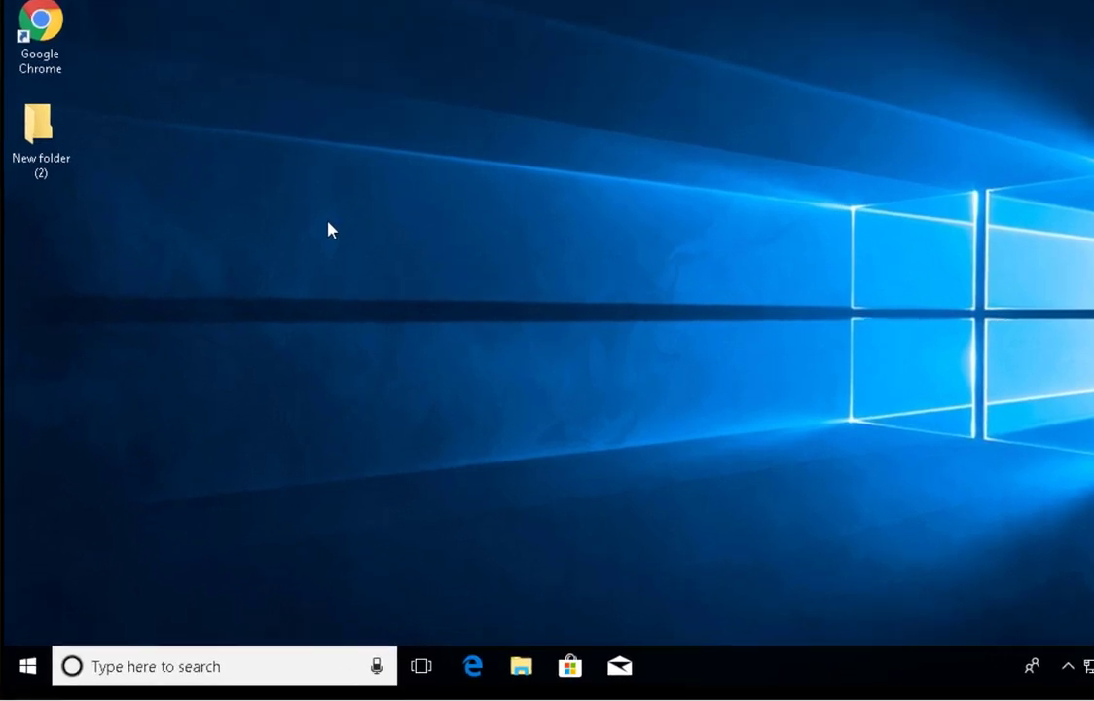
Step: Launch Computer Management from Run, then open Device Manager from the Start quick menu
key(super+r)
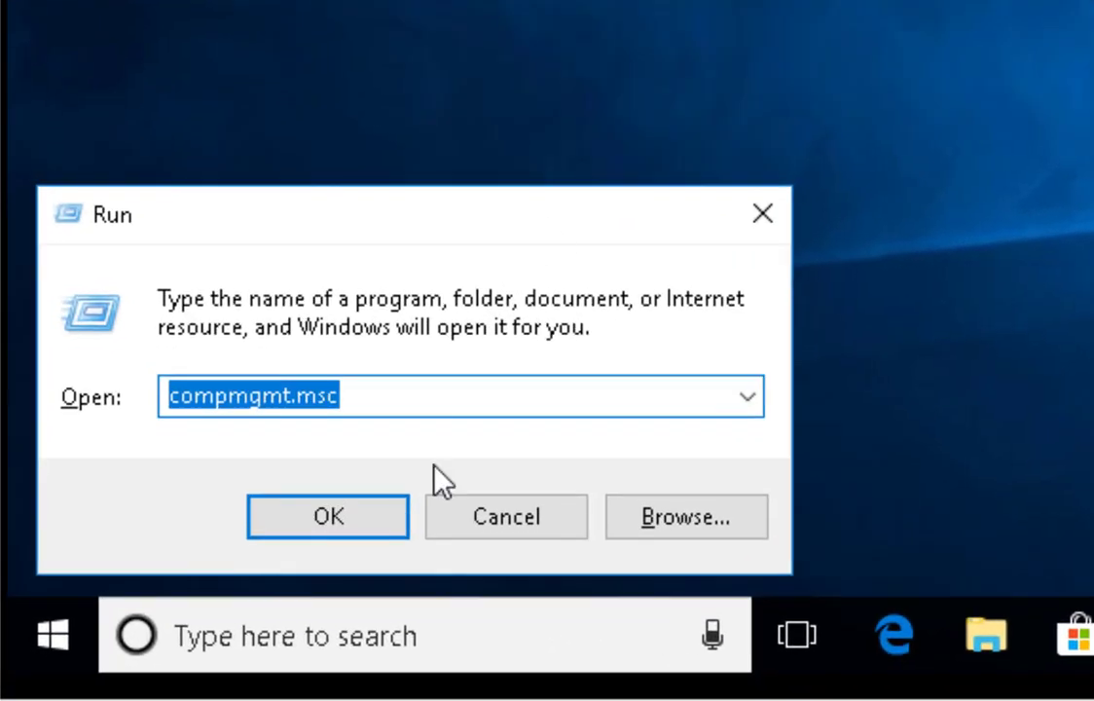
click(342, 540)
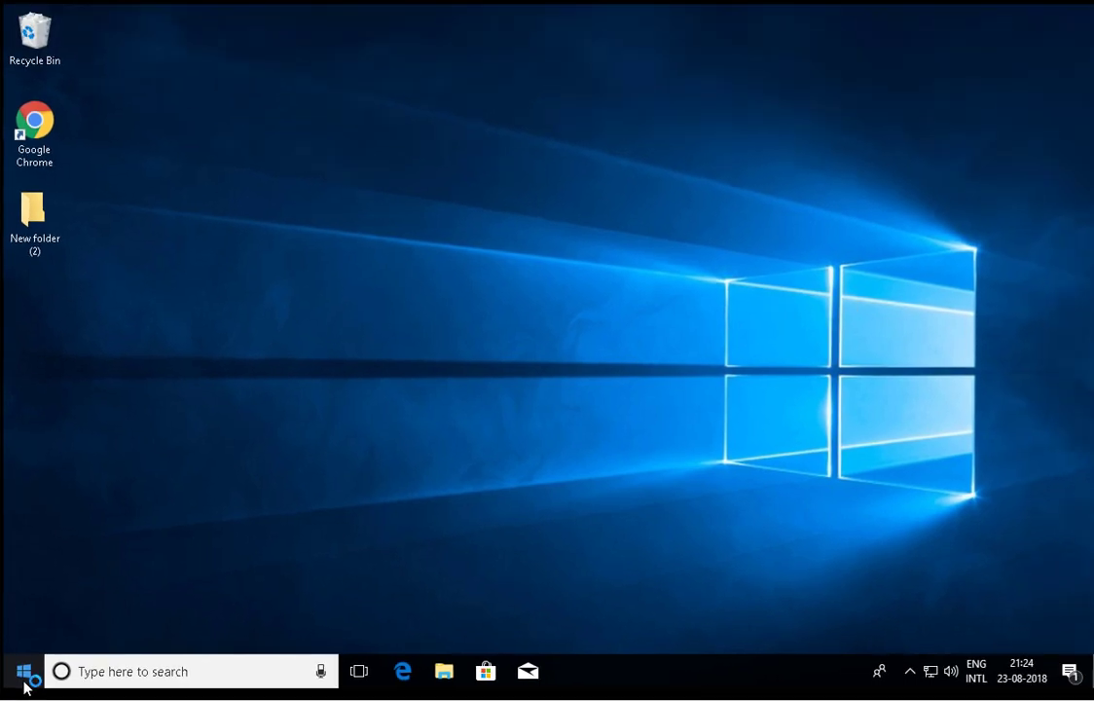
right_click(56, 654)
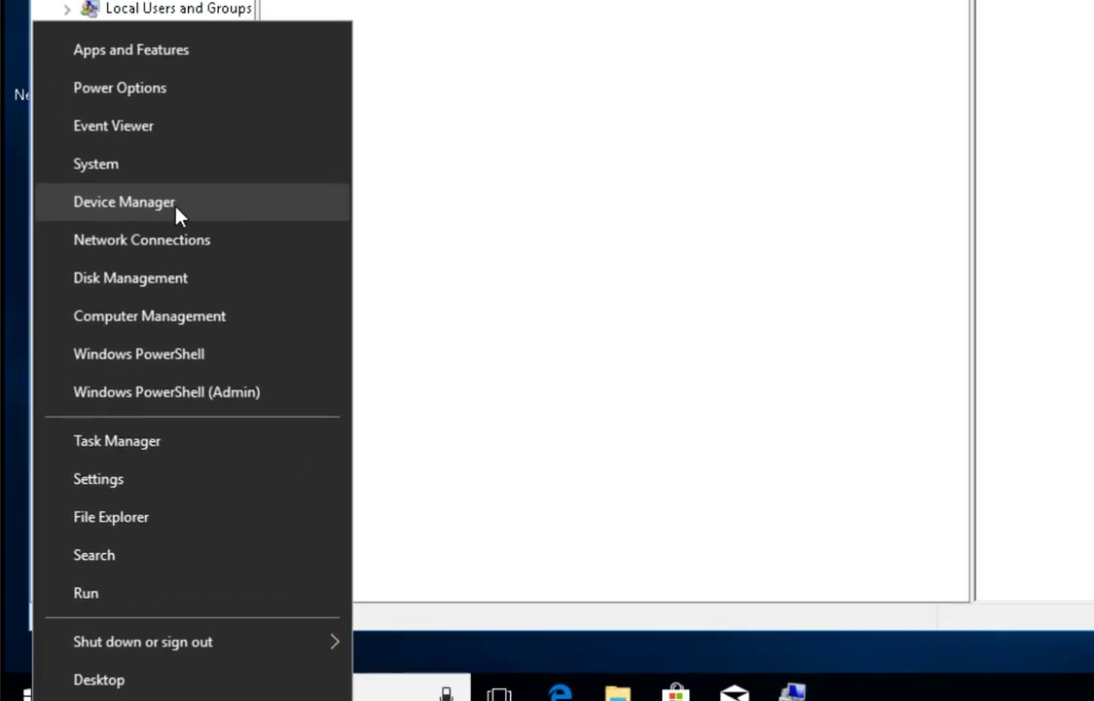
click(230, 212)
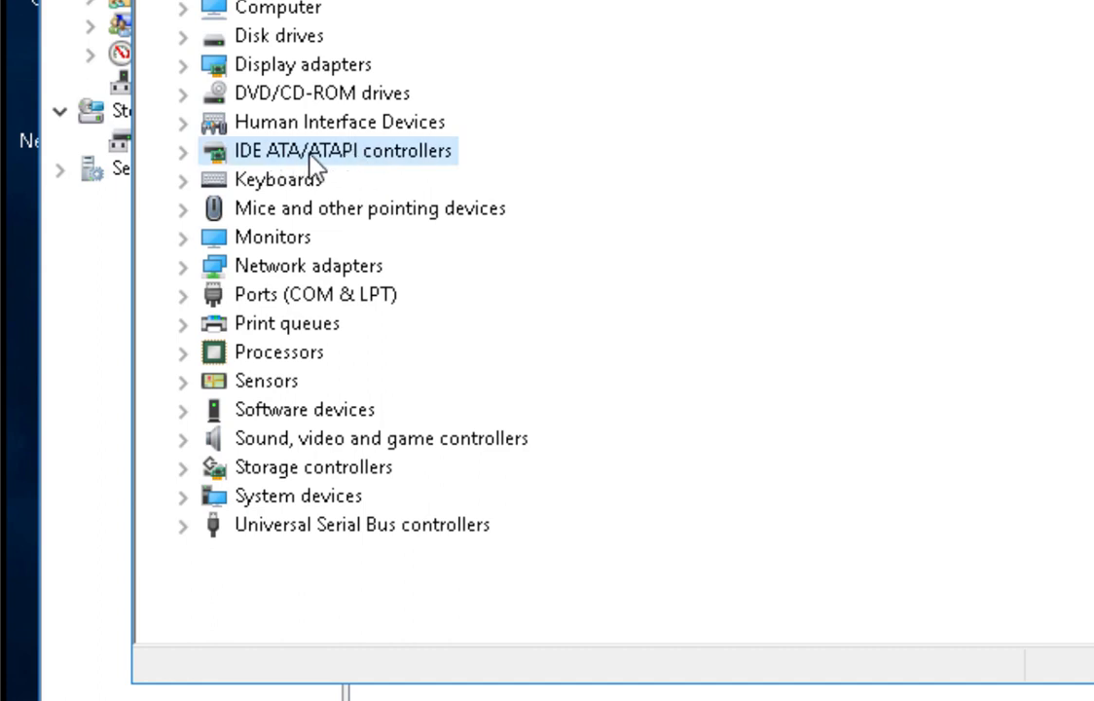
Step: Expand IDE ATA/ATAPI controllers and bring up actions for Standard SATA AHCI Controller
click(183, 152)
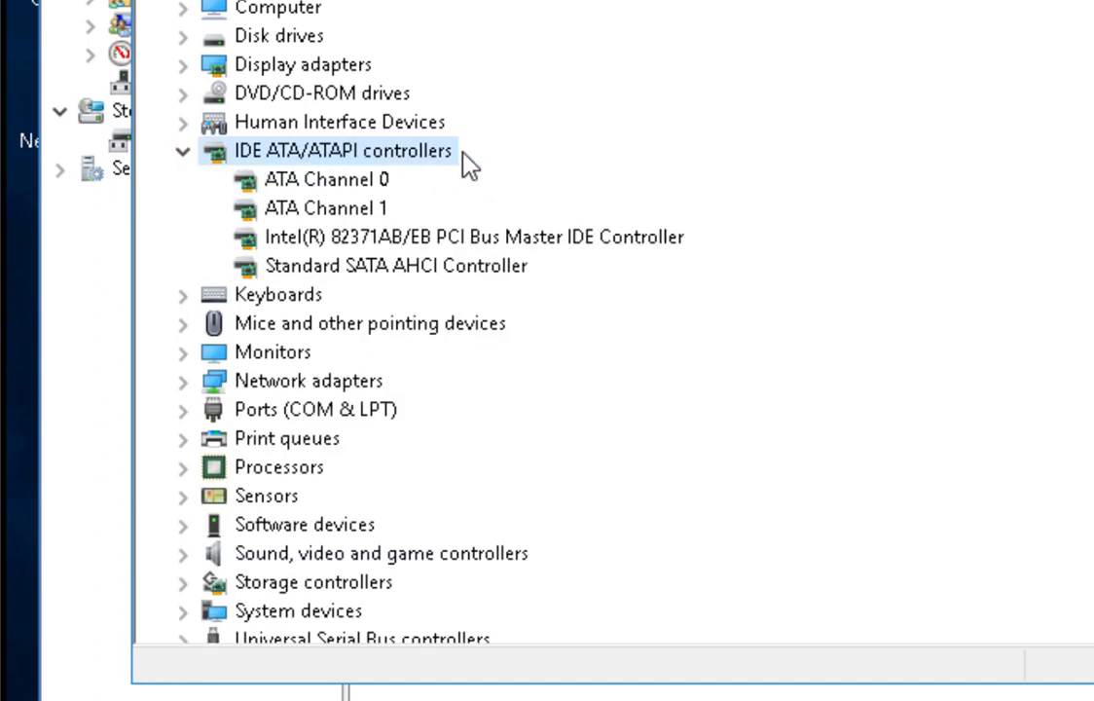
click(415, 272)
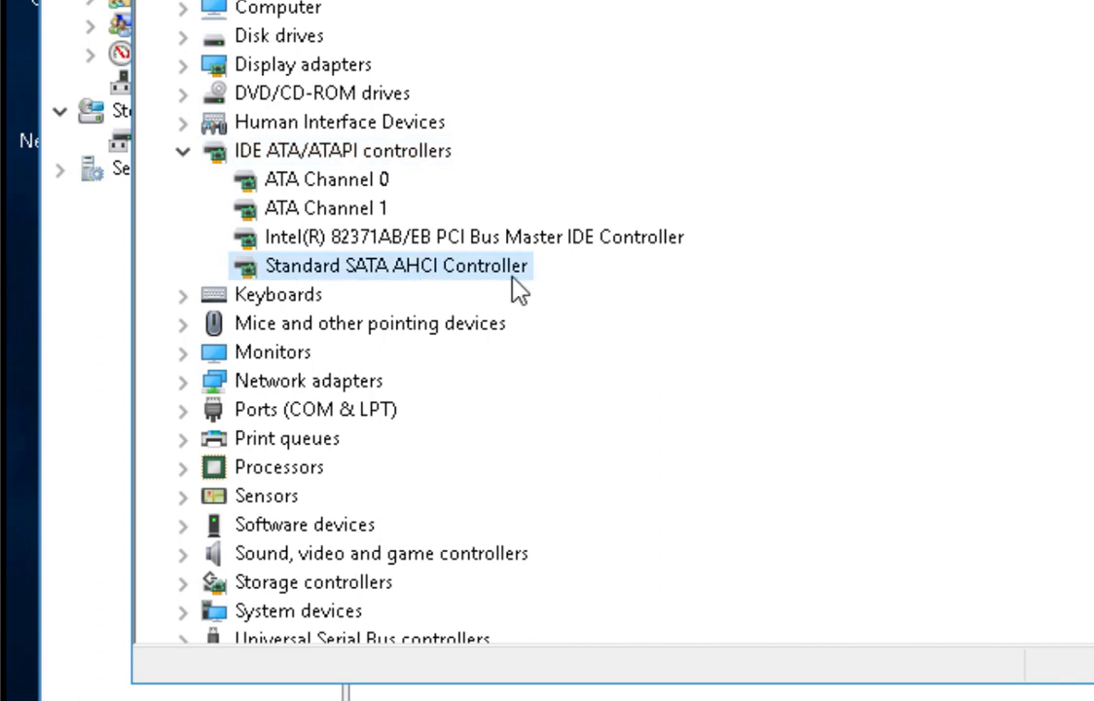
right_click(471, 273)
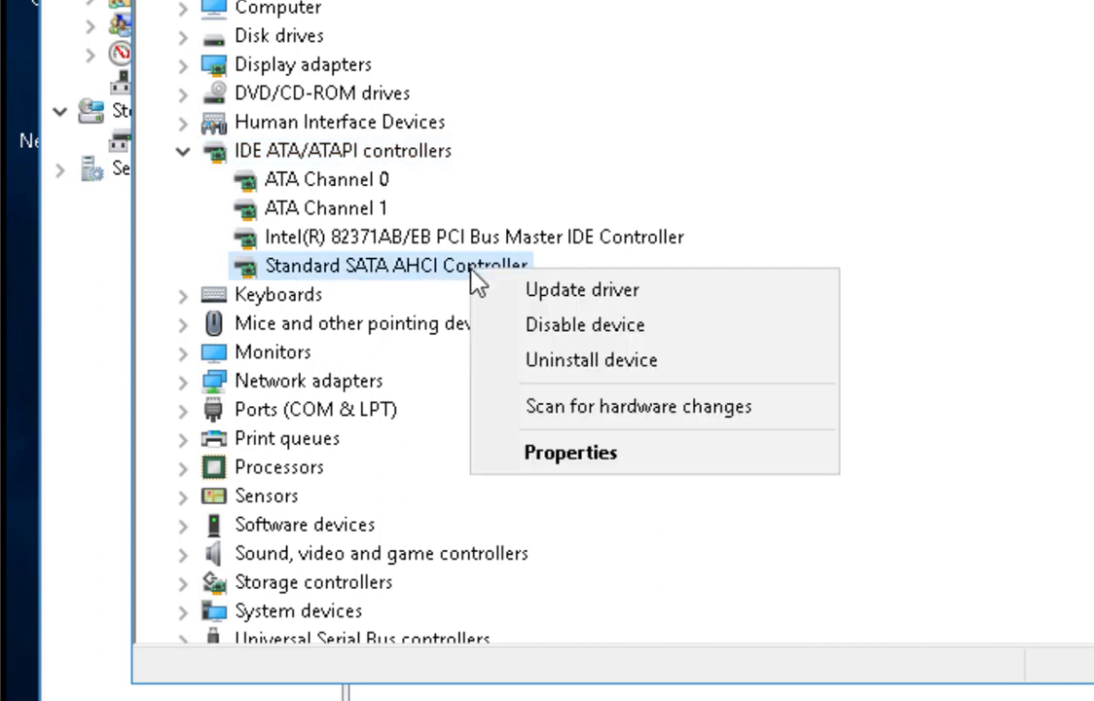
Step: Review the SATA AHCI Controller's Driver tab and its storahci.sys driver file details
click(662, 463)
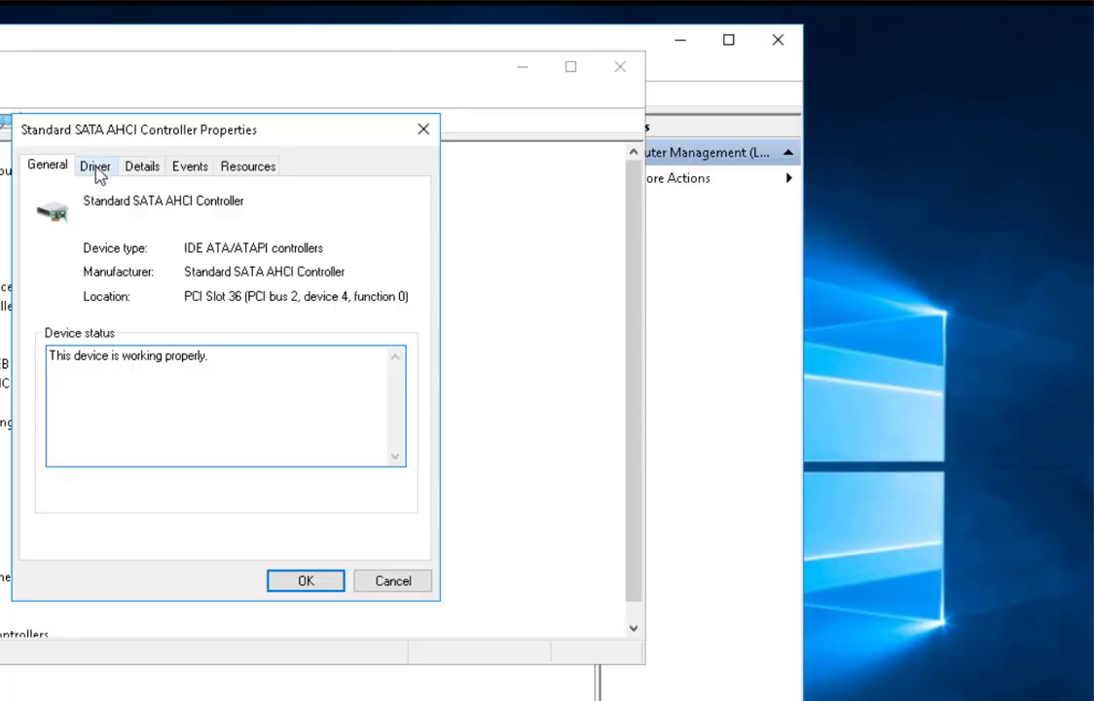
click(97, 170)
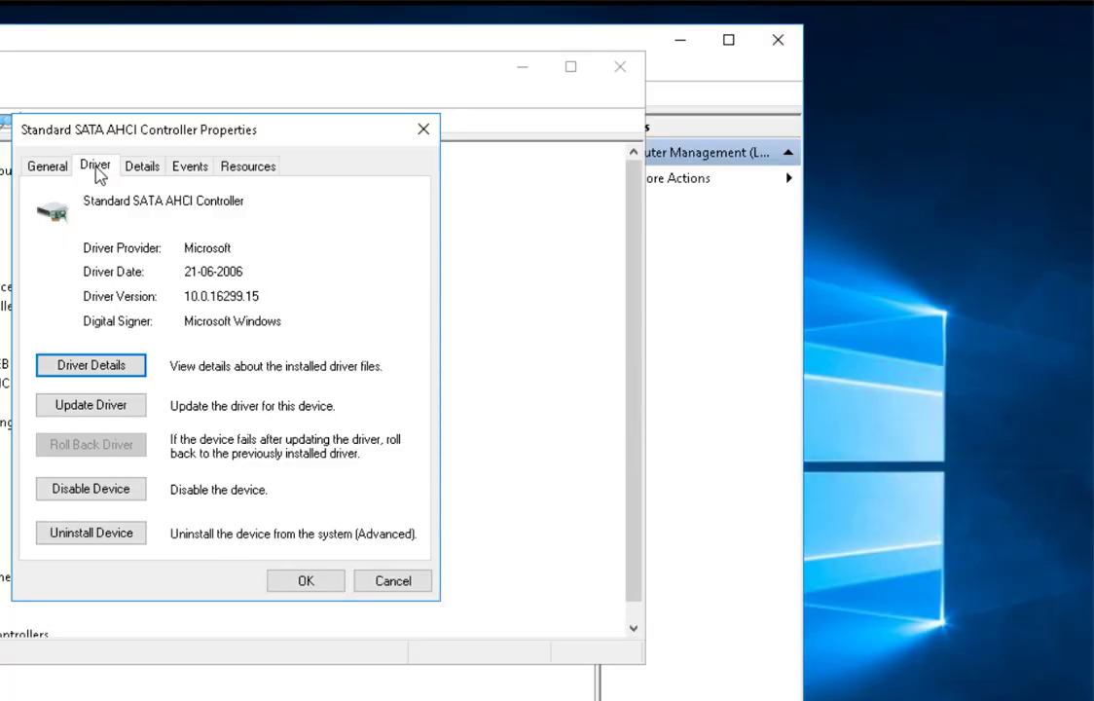
click(70, 371)
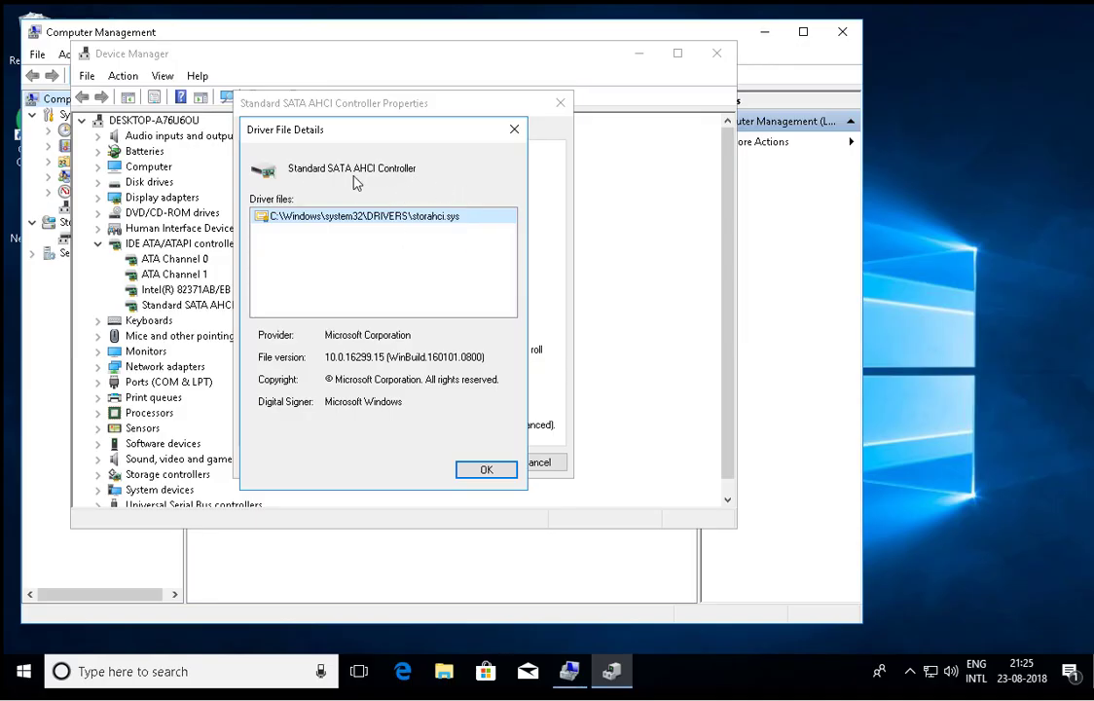
click(487, 470)
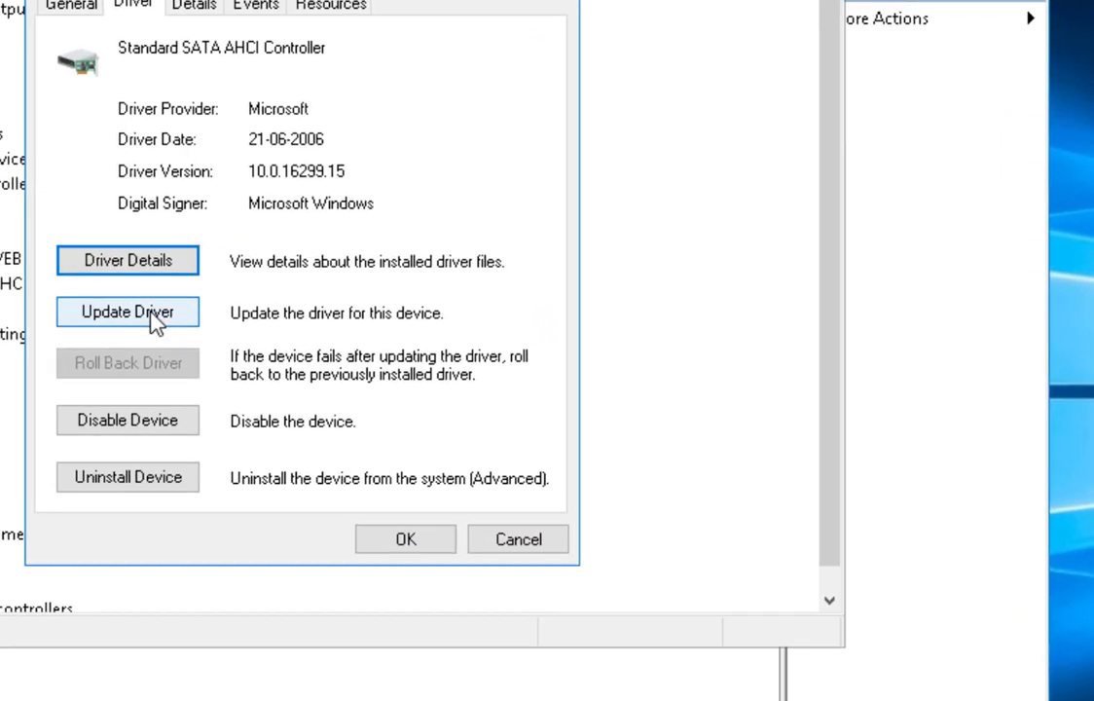
Step: Search automatically for a newer SATA AHCI driver, finding the best one already installed
click(119, 315)
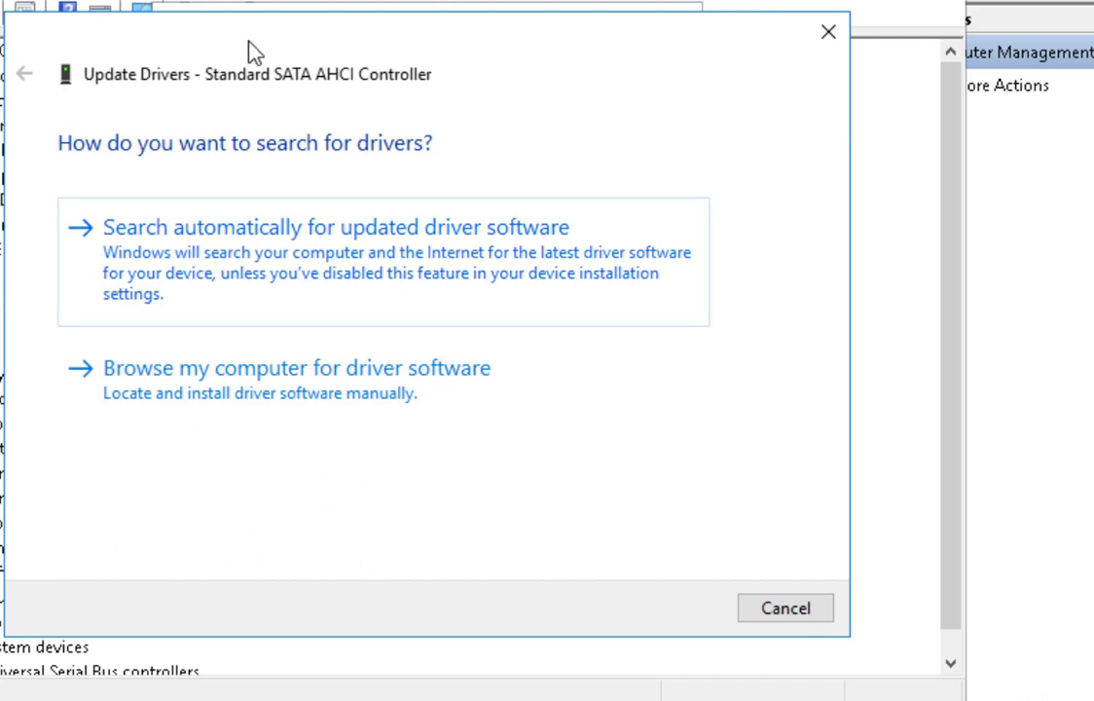
drag(249, 43, 353, 50)
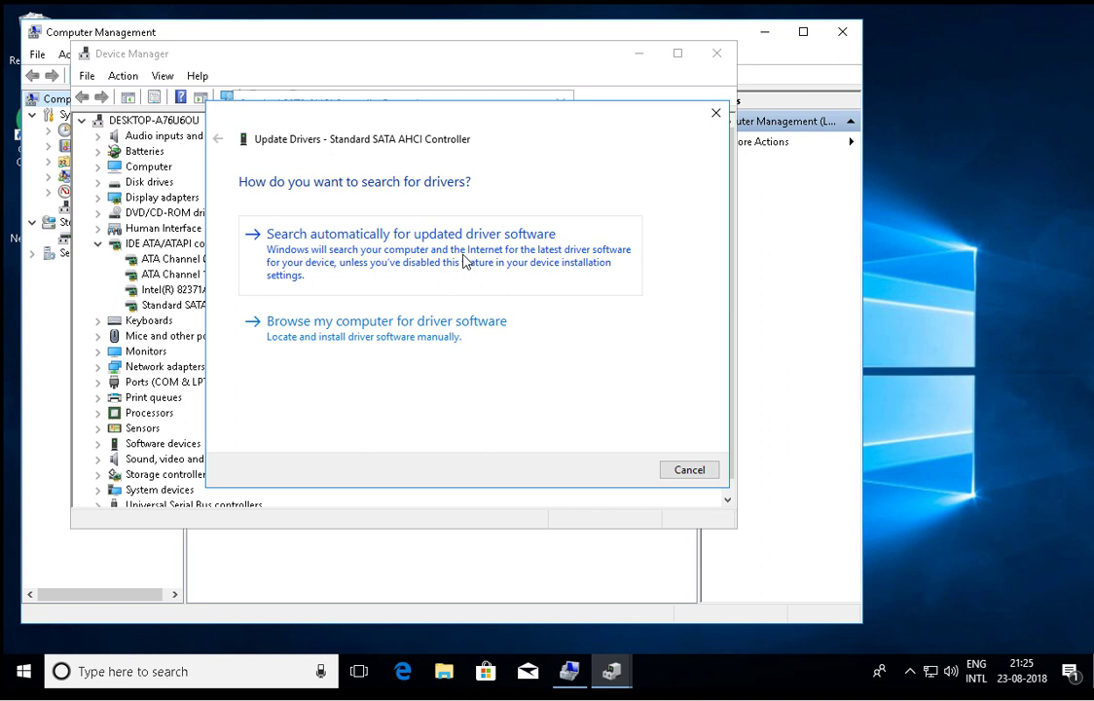
click(464, 259)
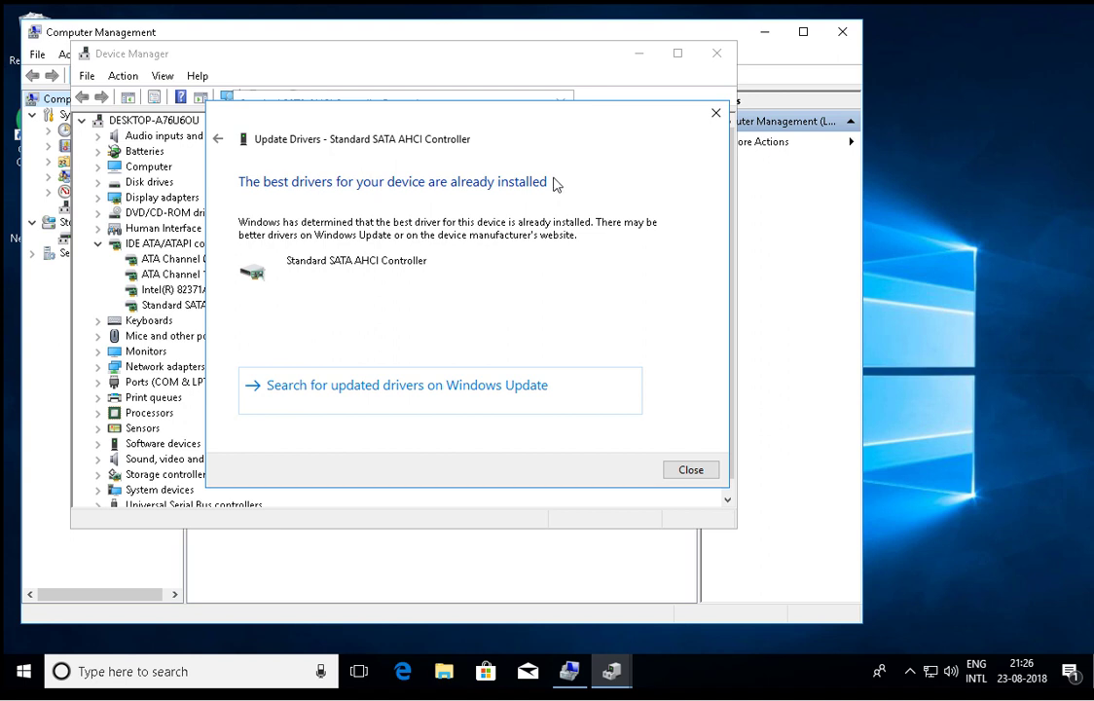
Step: Close the driver update wizard, the controller's properties and Device Manager
click(690, 470)
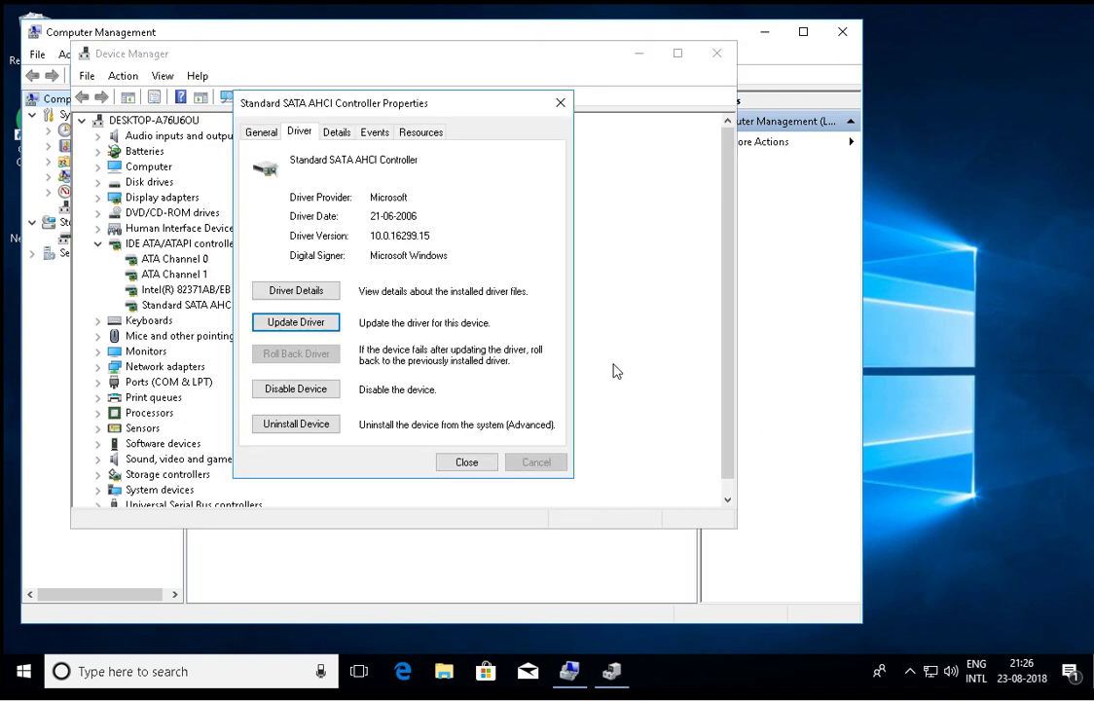
click(468, 462)
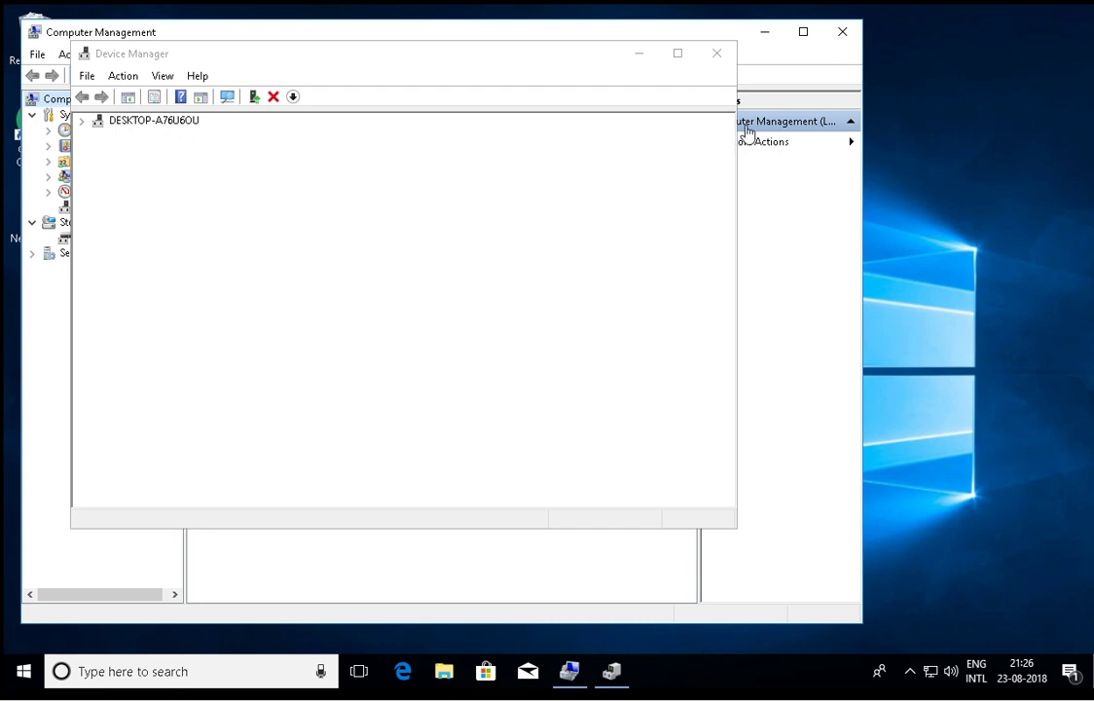
click(717, 53)
Step: Close Computer Management and launch Command Prompt as administrator via a cmd search
click(841, 35)
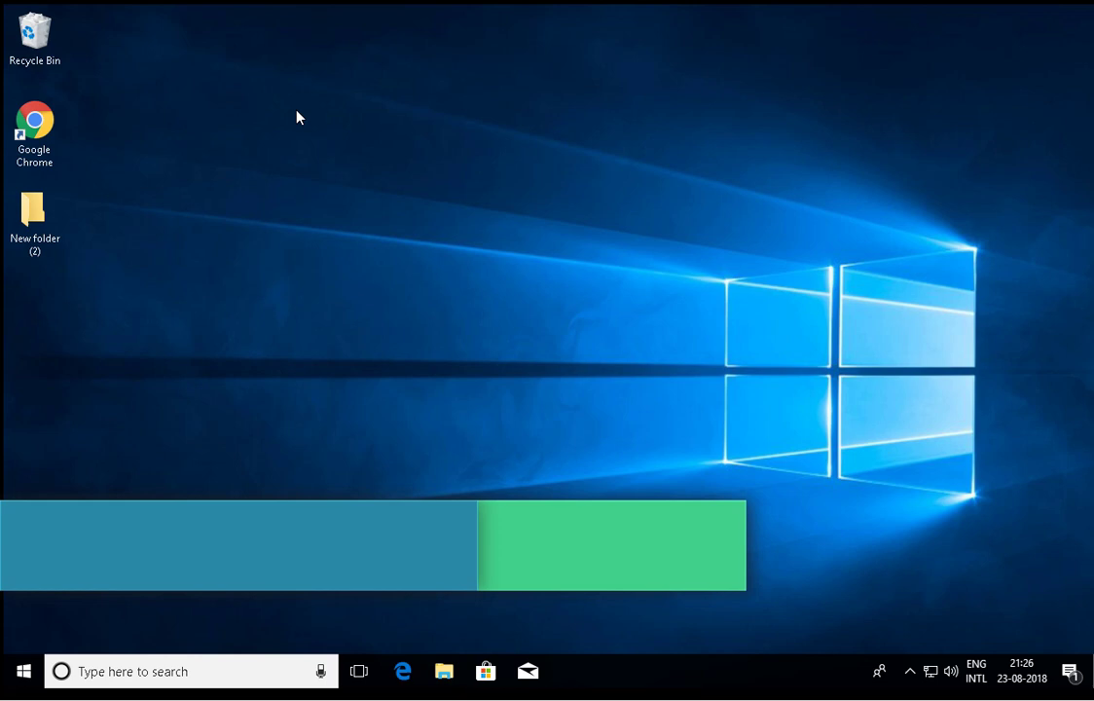
click(162, 674)
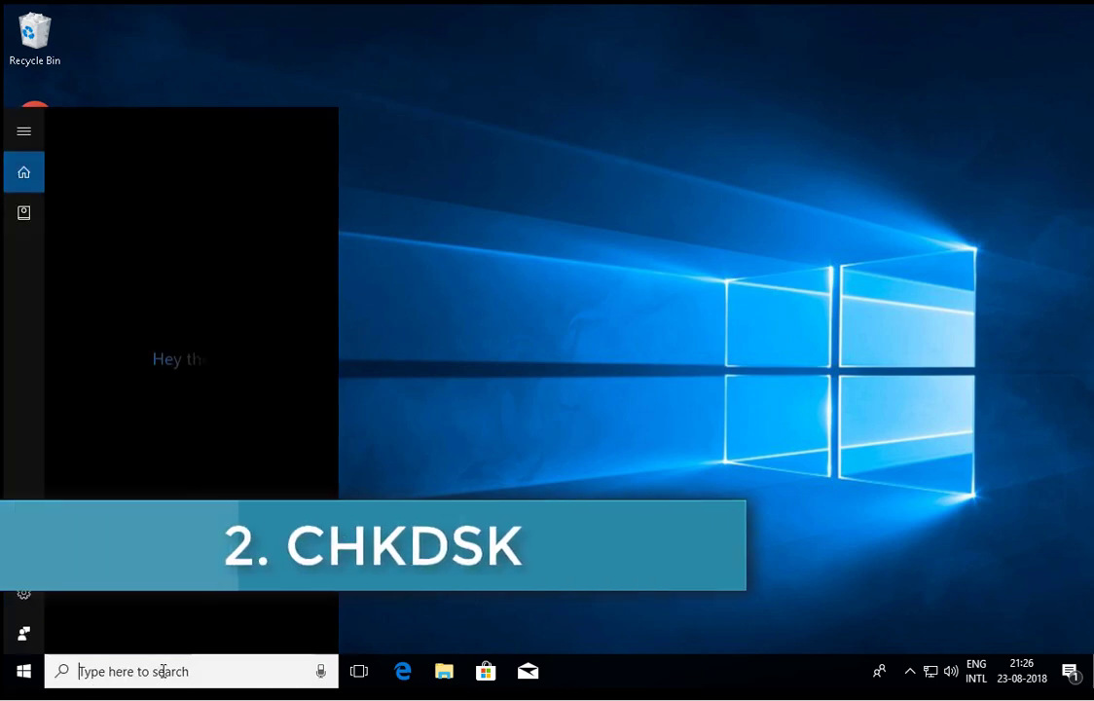
text(cmd)
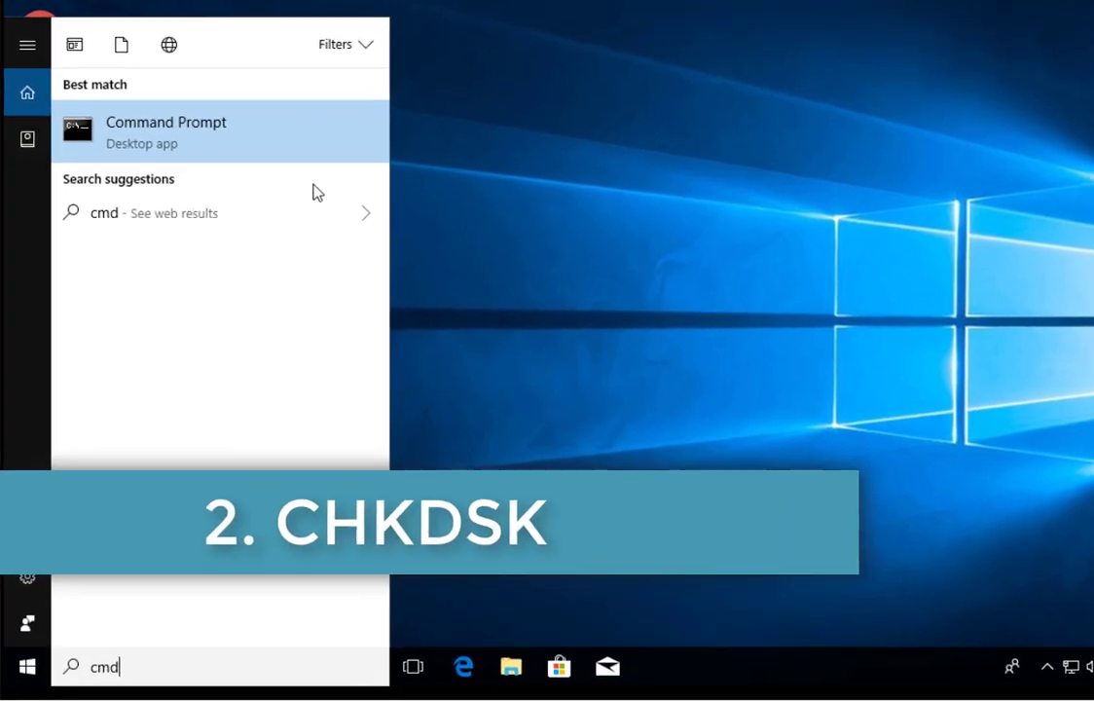
right_click(202, 133)
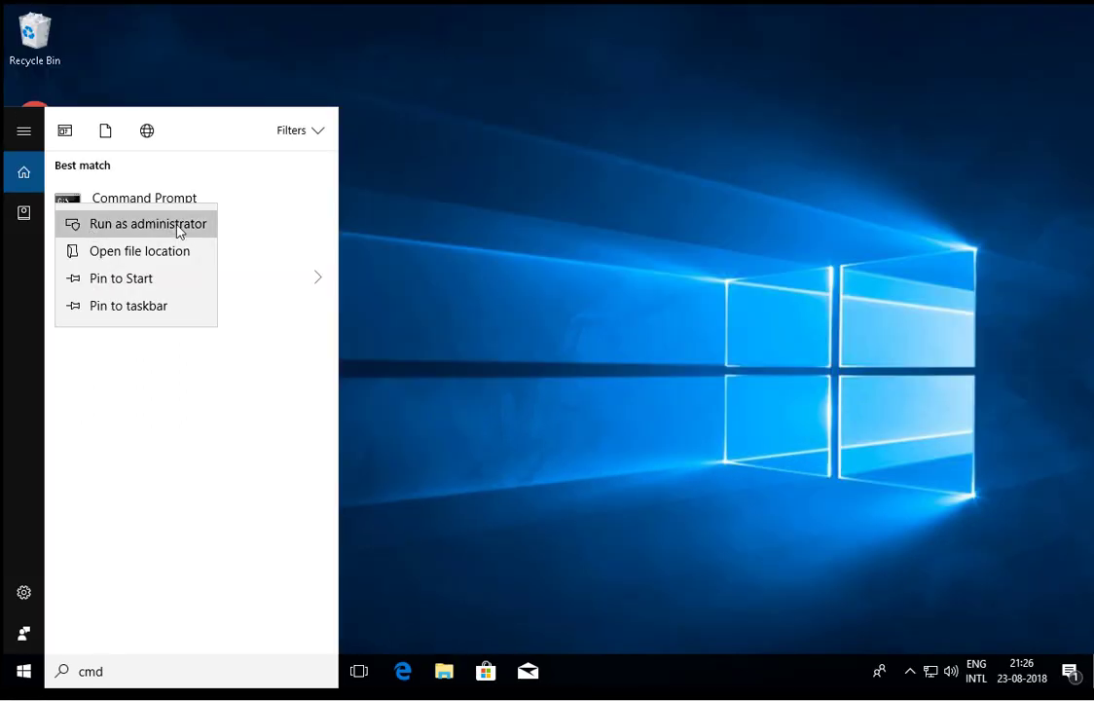
click(179, 226)
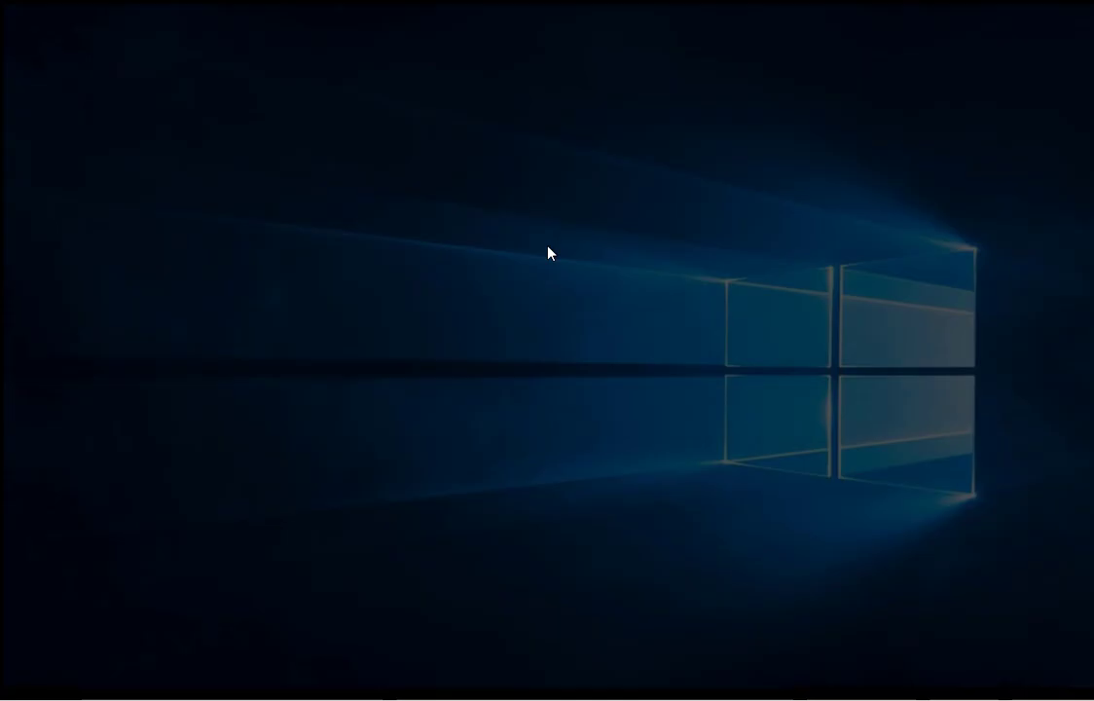
Step: Approve the UAC prompt and run chkdsk /? to list its switches like /F and /R
click(515, 447)
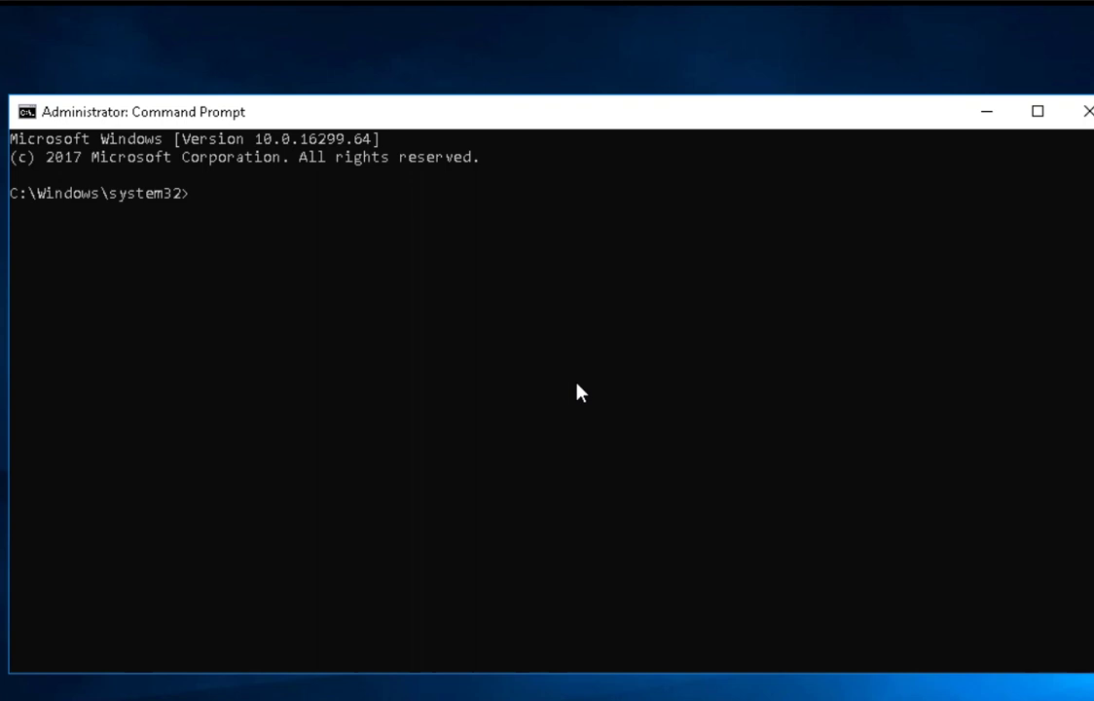
text(chk)
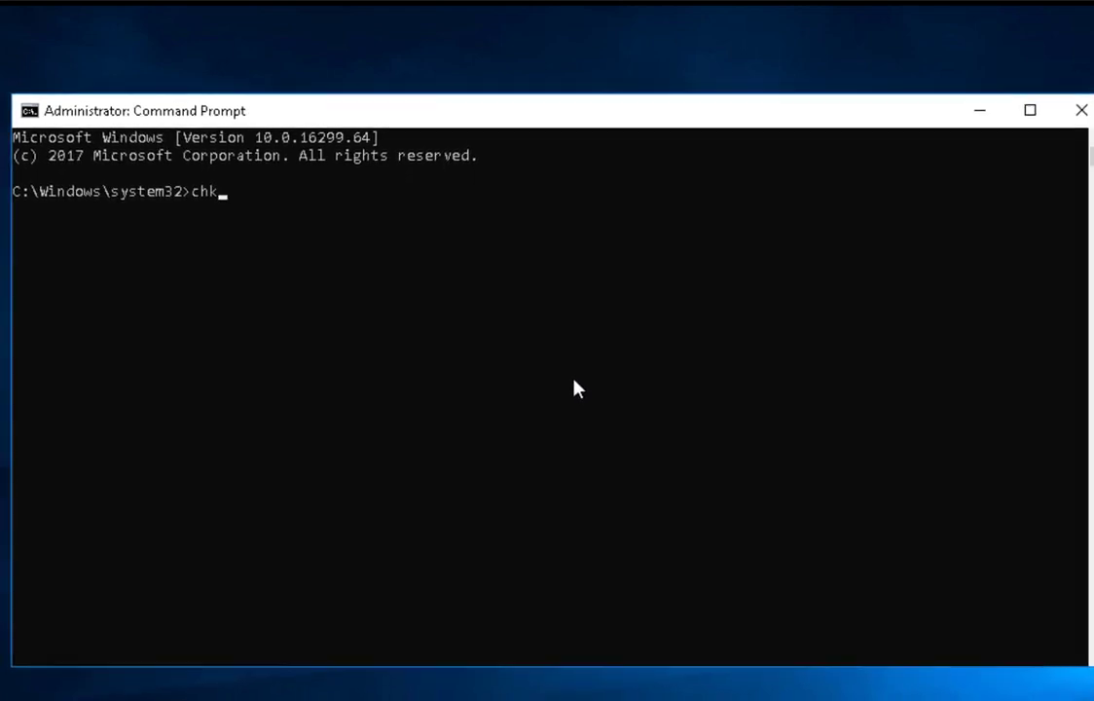
text(dsk )
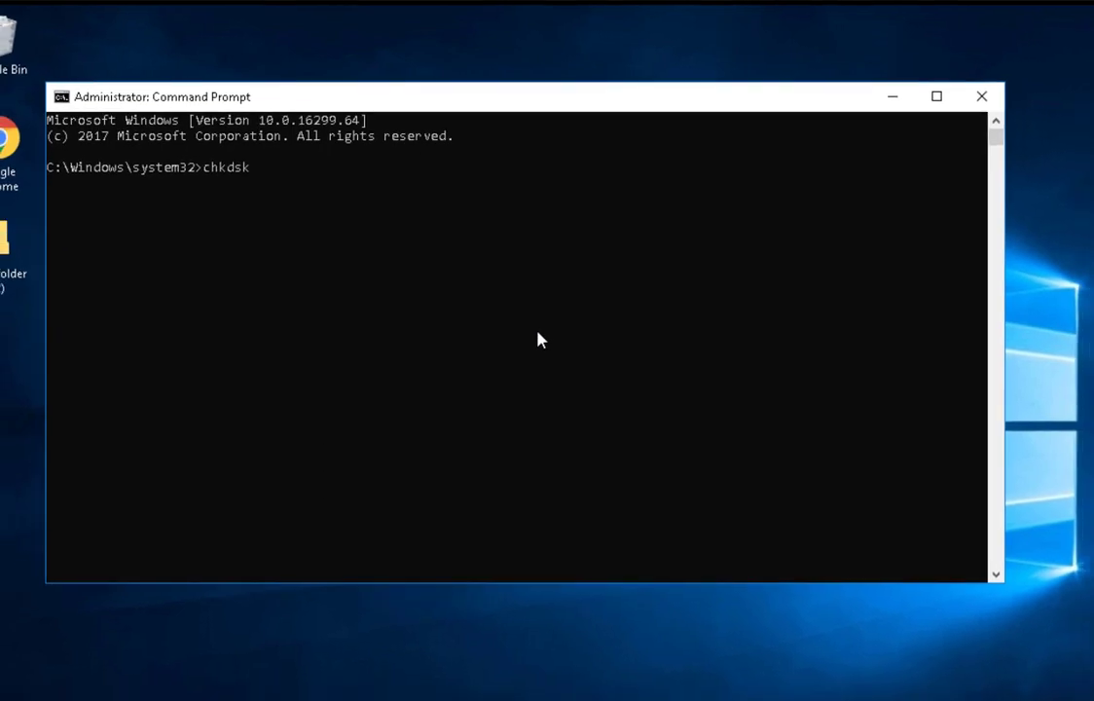
text(/?)
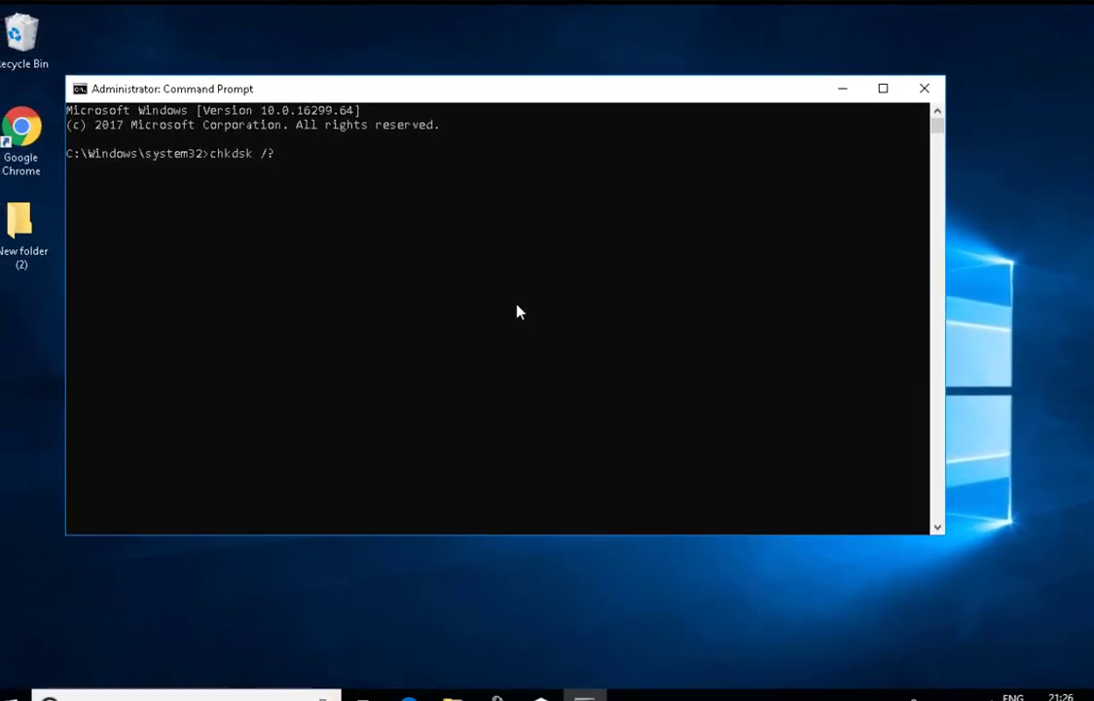
key(Return)
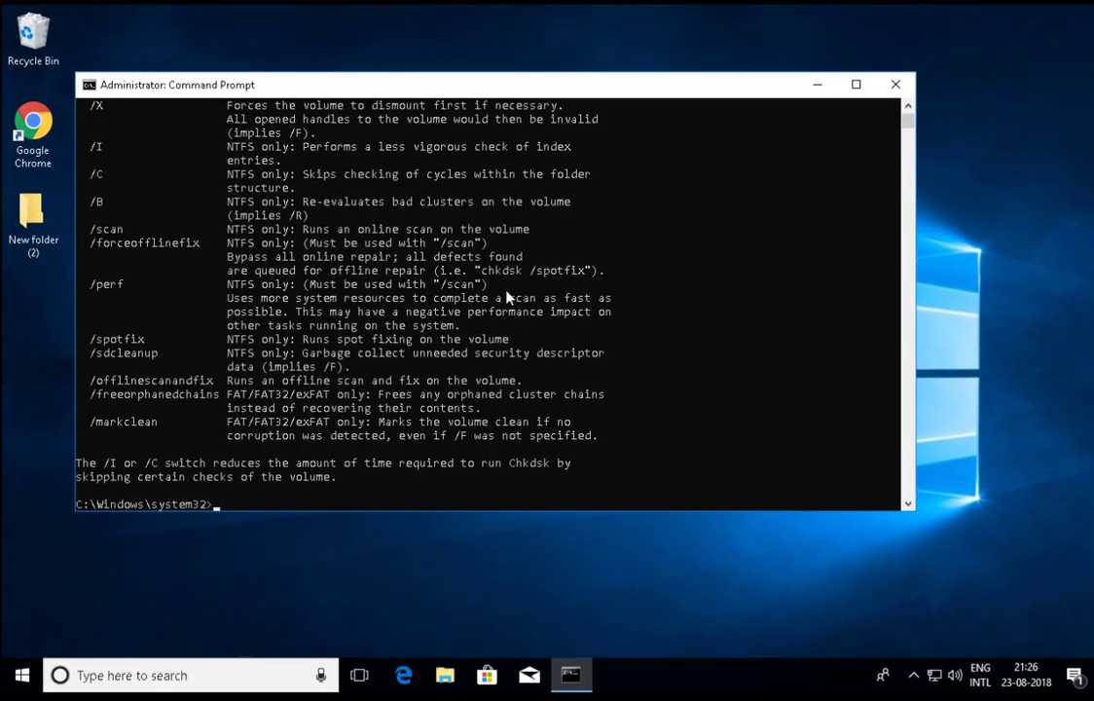
scroll(903, 122, up, 8)
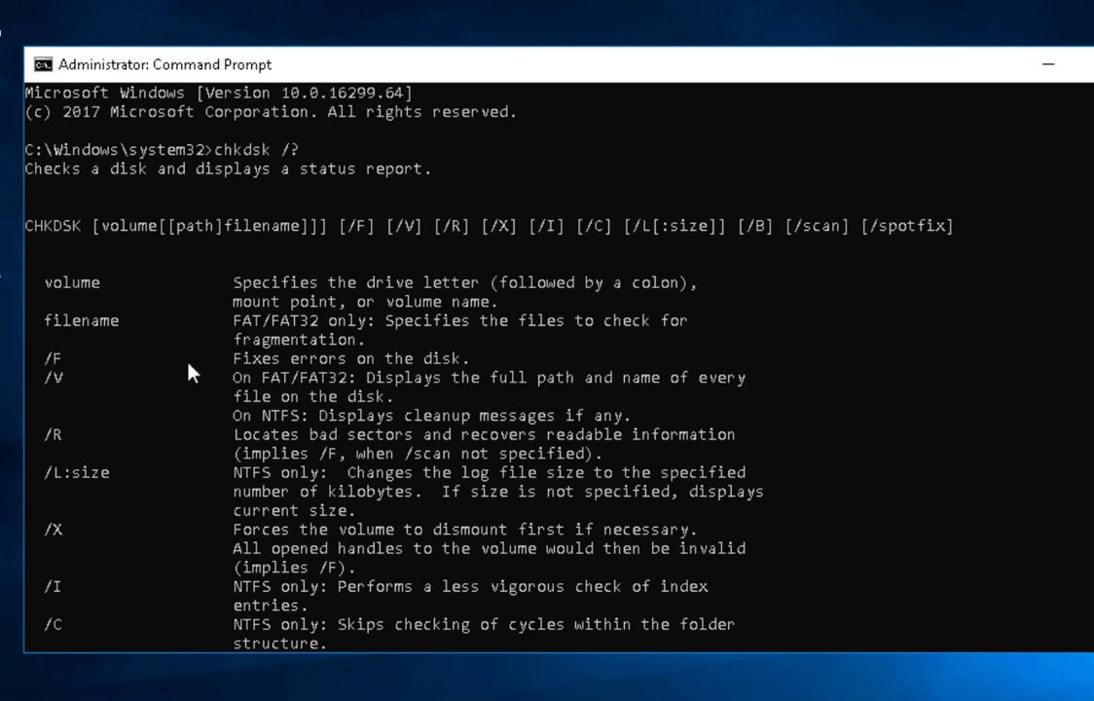
Step: Highlight the /F fix-errors and /R bad-sector recovery descriptions in the chkdsk help
drag(236, 366, 348, 366)
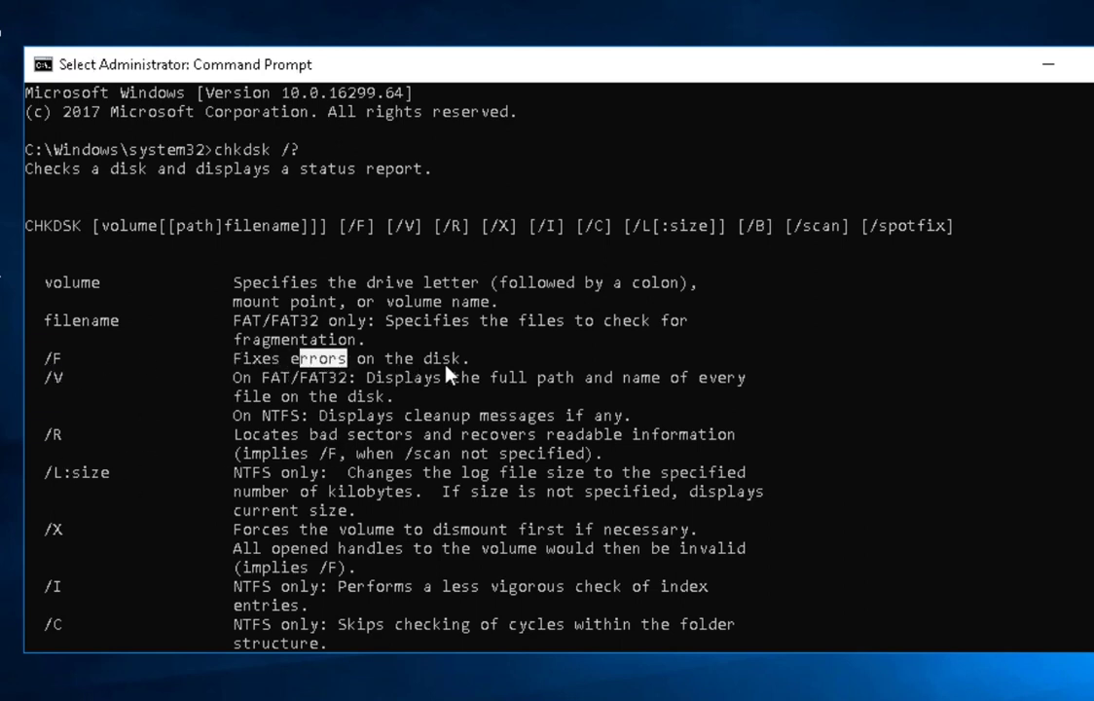
click(446, 366)
drag(255, 434, 289, 434)
click(352, 434)
click(483, 434)
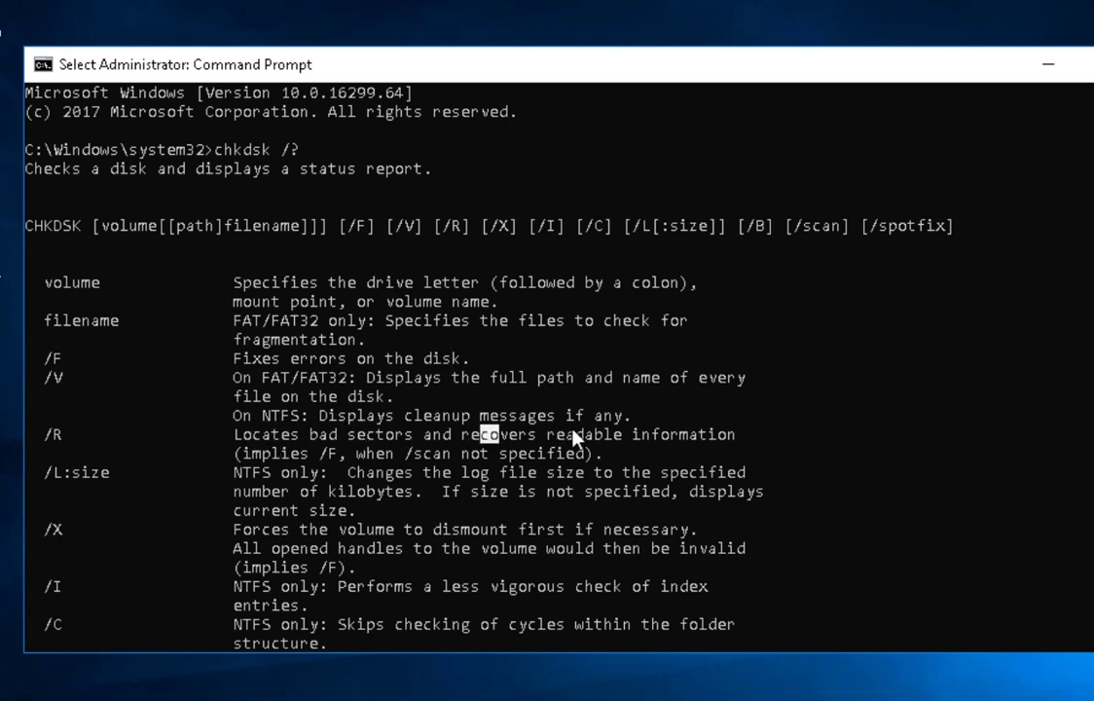
Step: Run chkdsk /f /r and answer Y to schedule the check at next restart
click(740, 418)
text(chkdsk /f/)
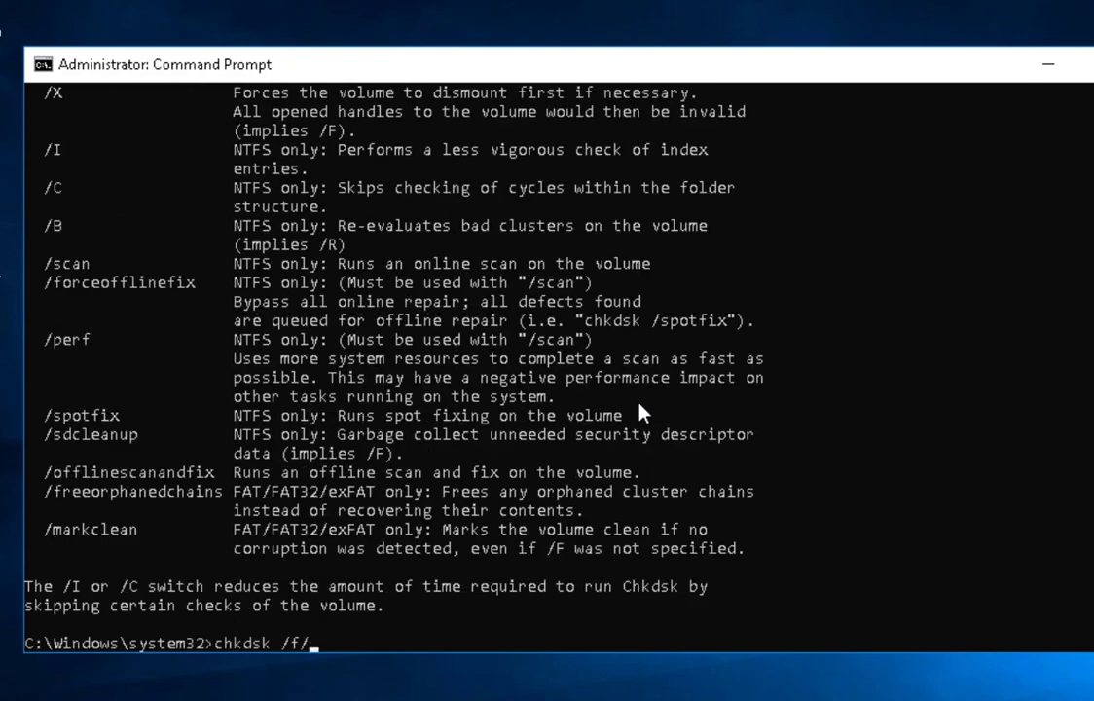
key(BackSpace)
text(f)
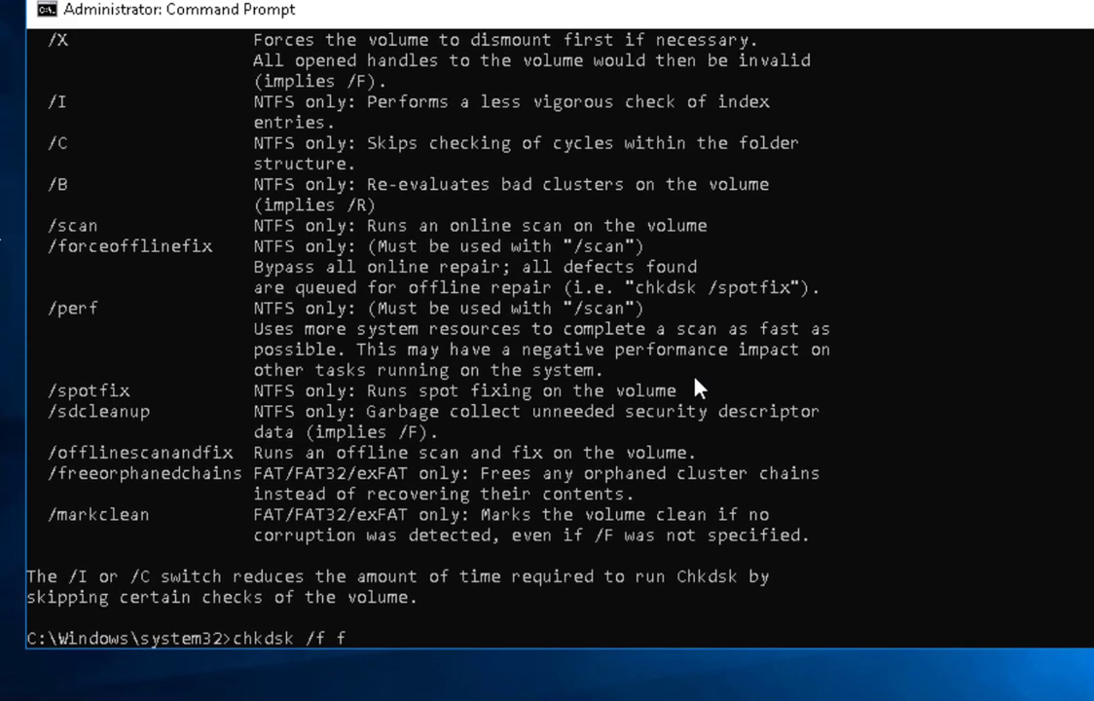
key(BackSpace)
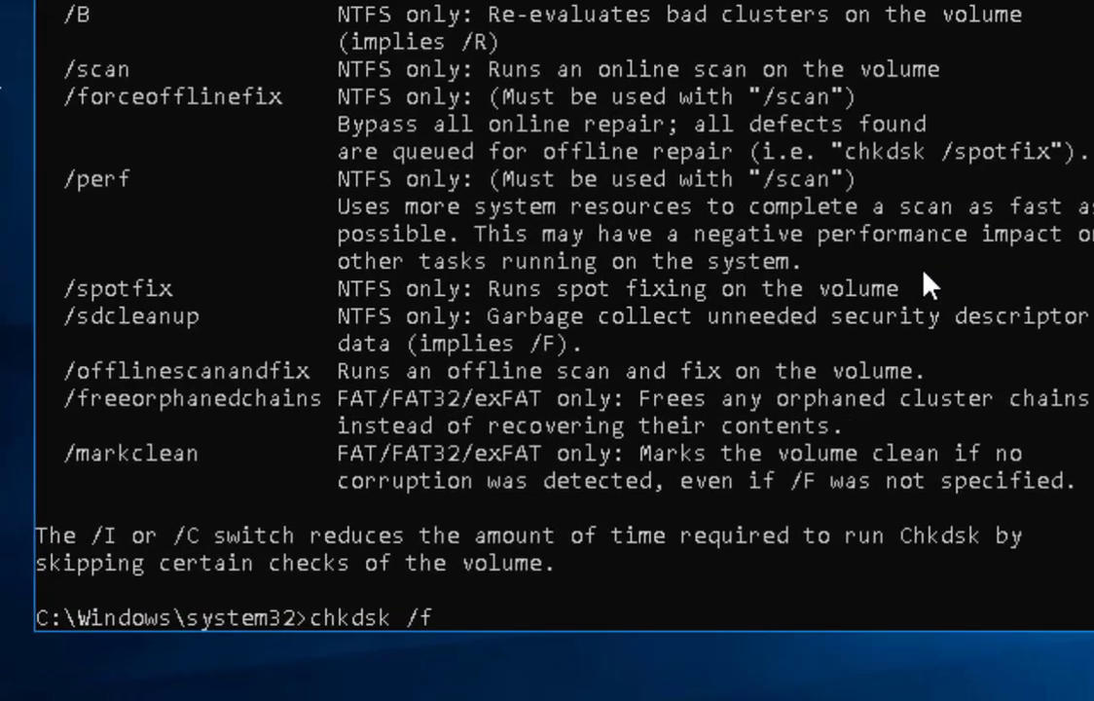
text(/r)
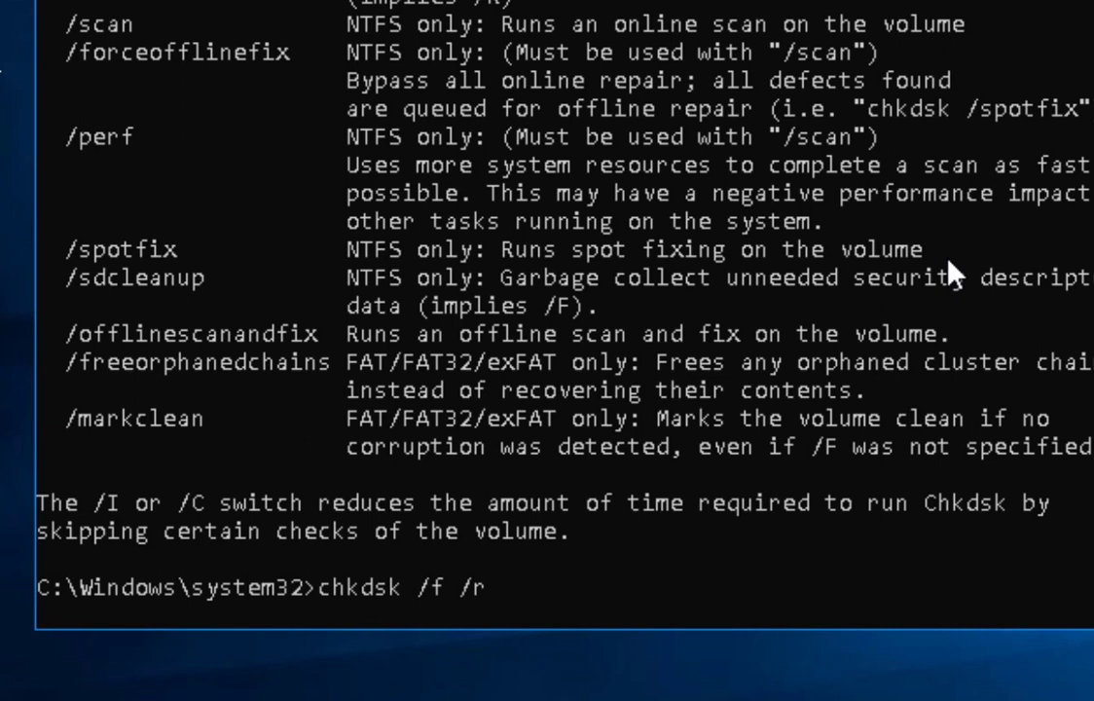
key(Return)
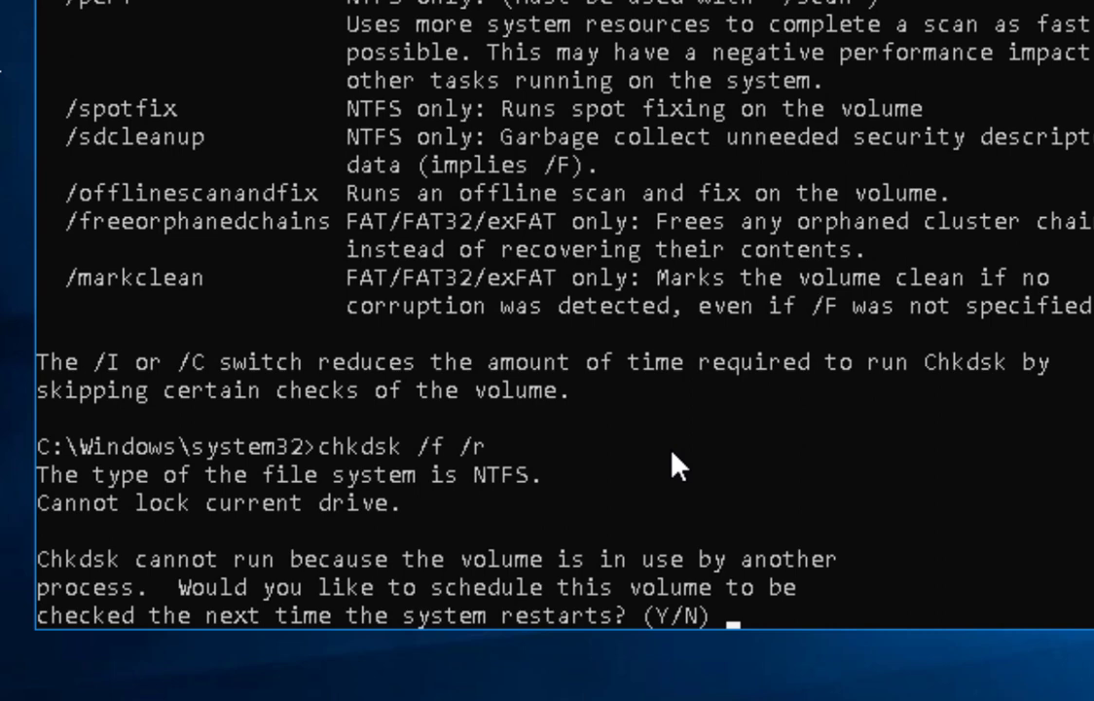
text(Y)
key(Return)
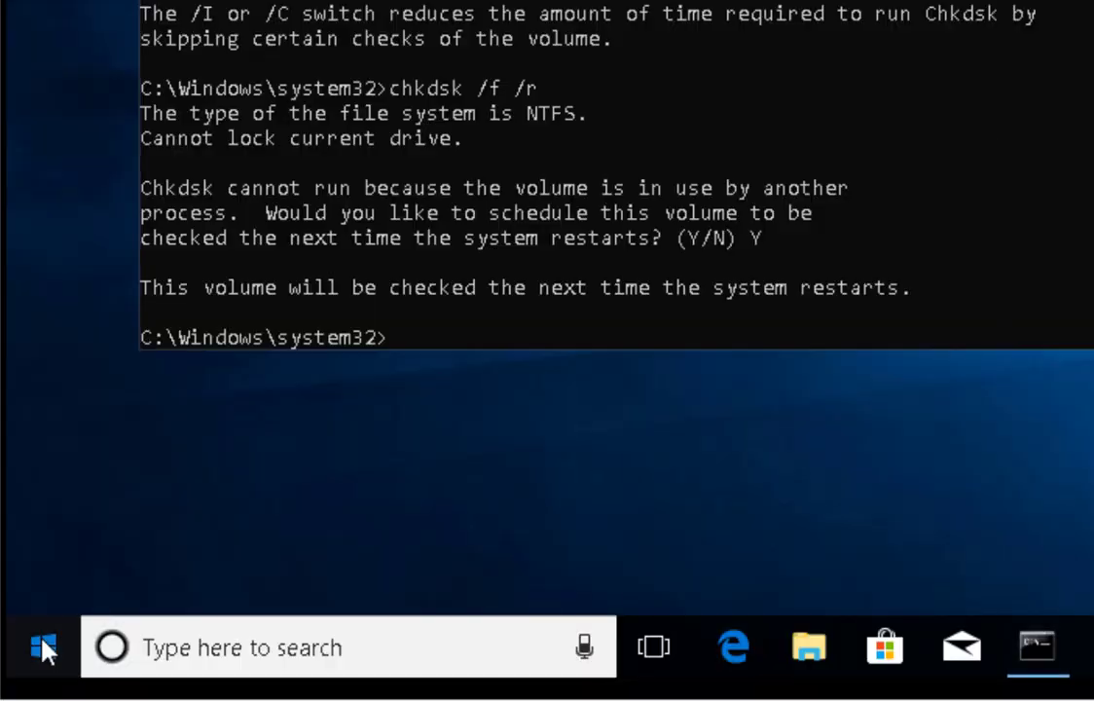
Step: Restart the PC so chkdsk scans and repairs drive C: during boot
click(42, 643)
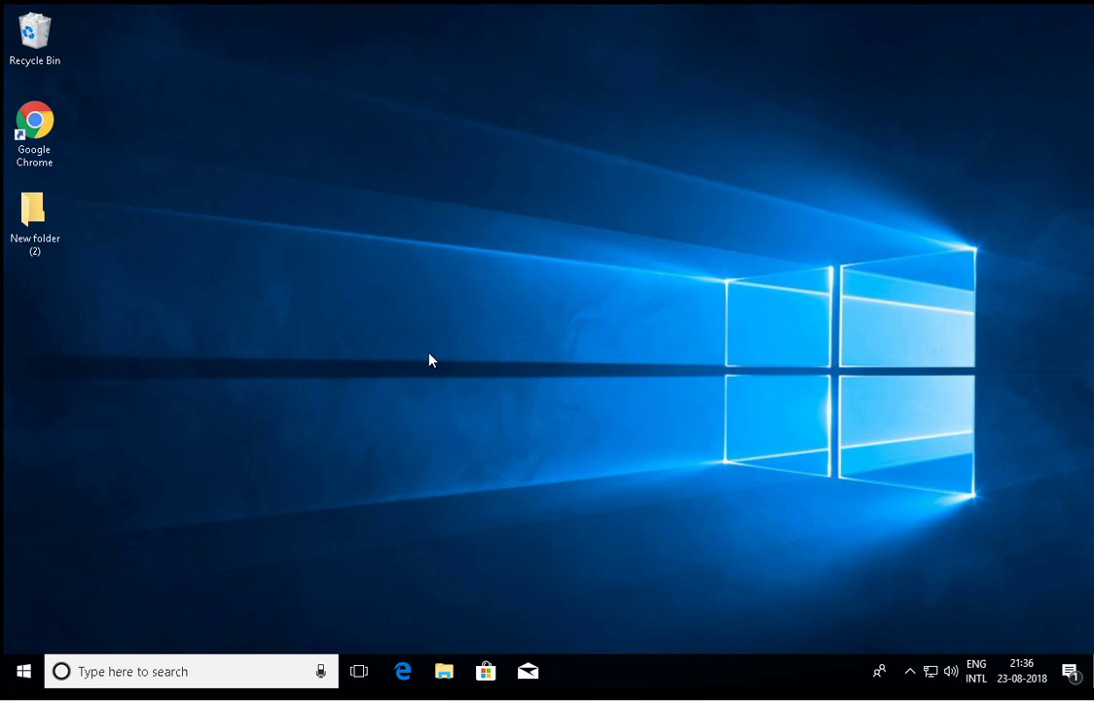
Step: Open reliability history maximized and view technical details of the 23-08-2018 improper shutdown
click(195, 672)
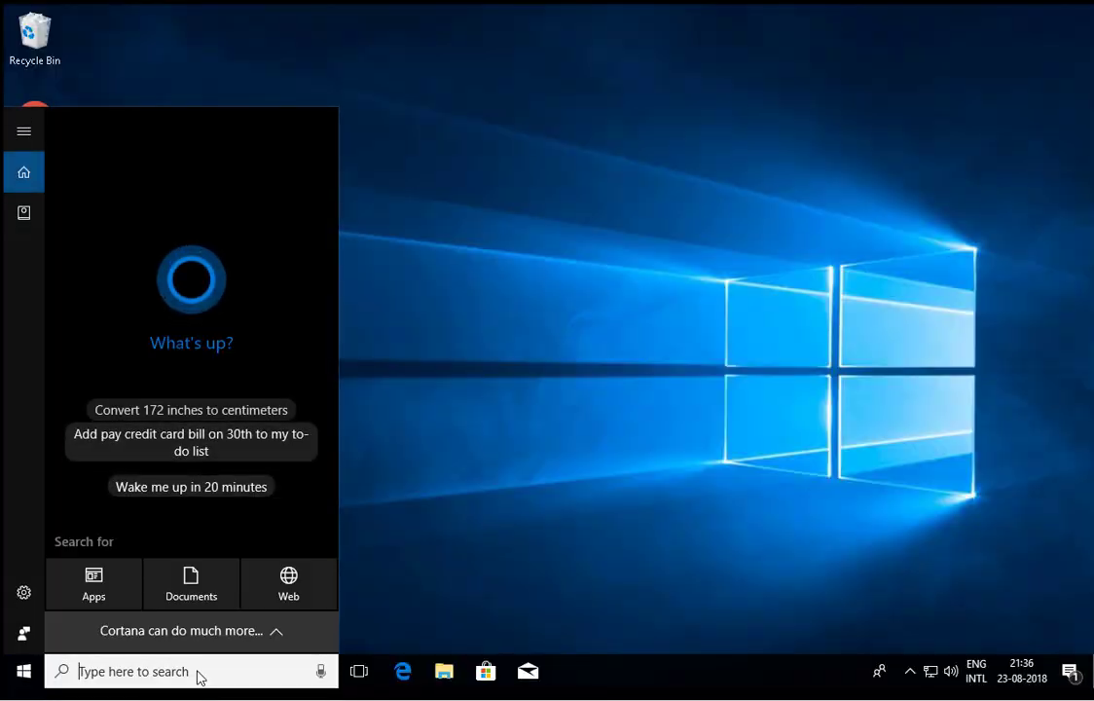
text(re)
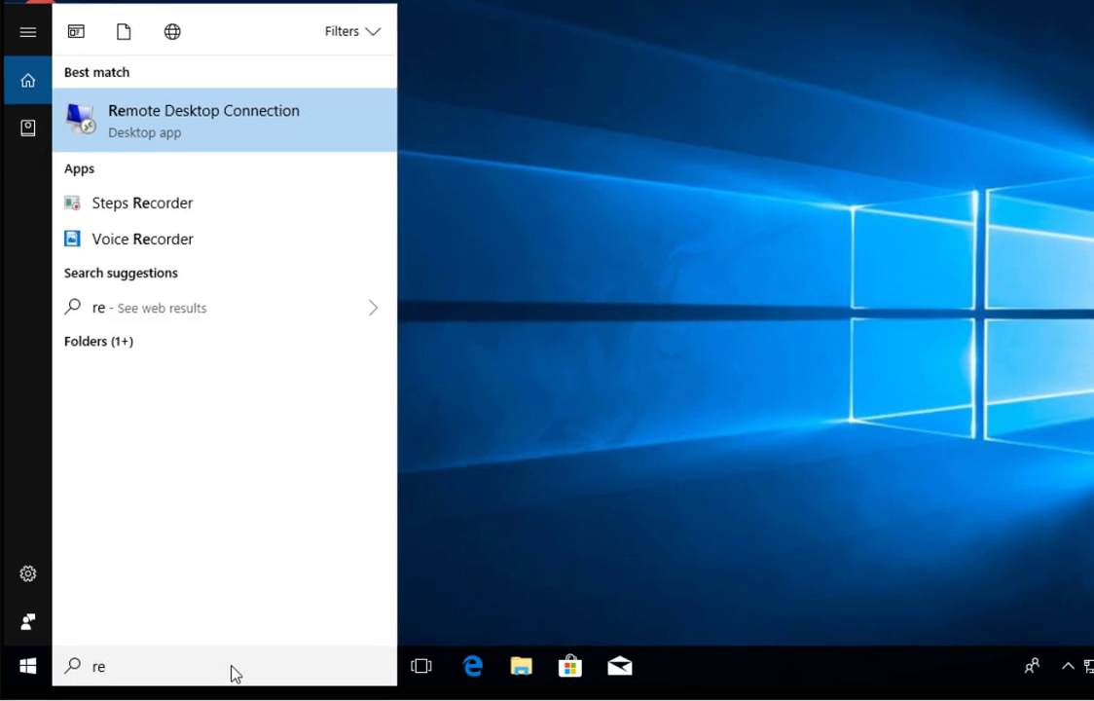
text(lia)
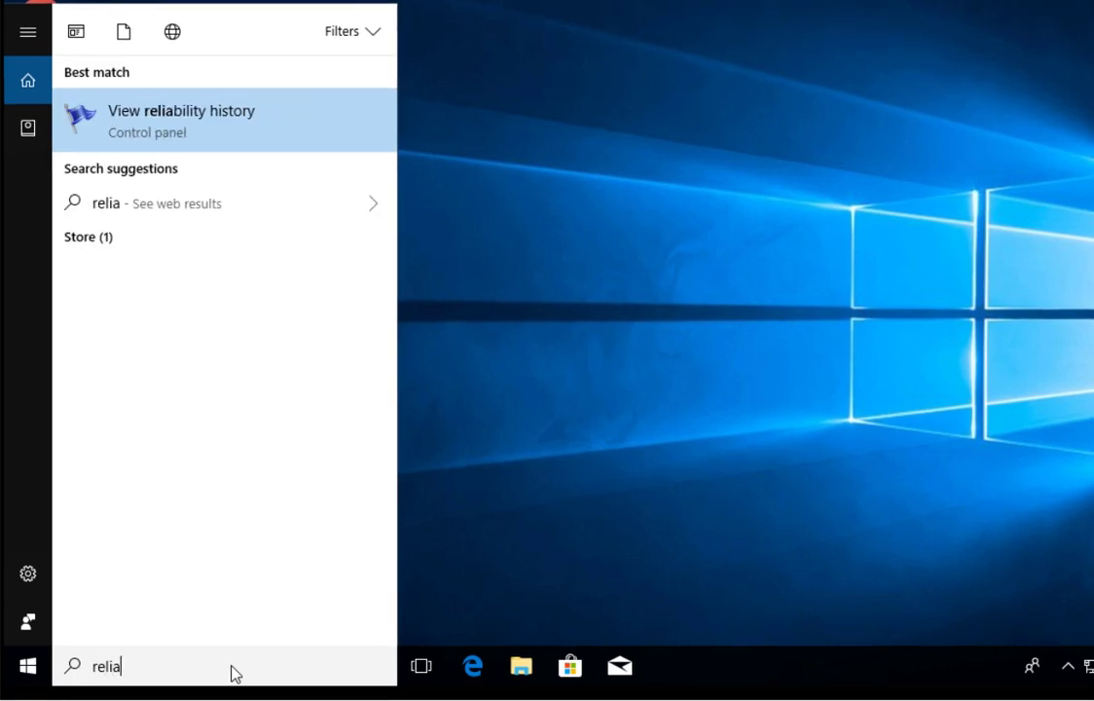
click(171, 118)
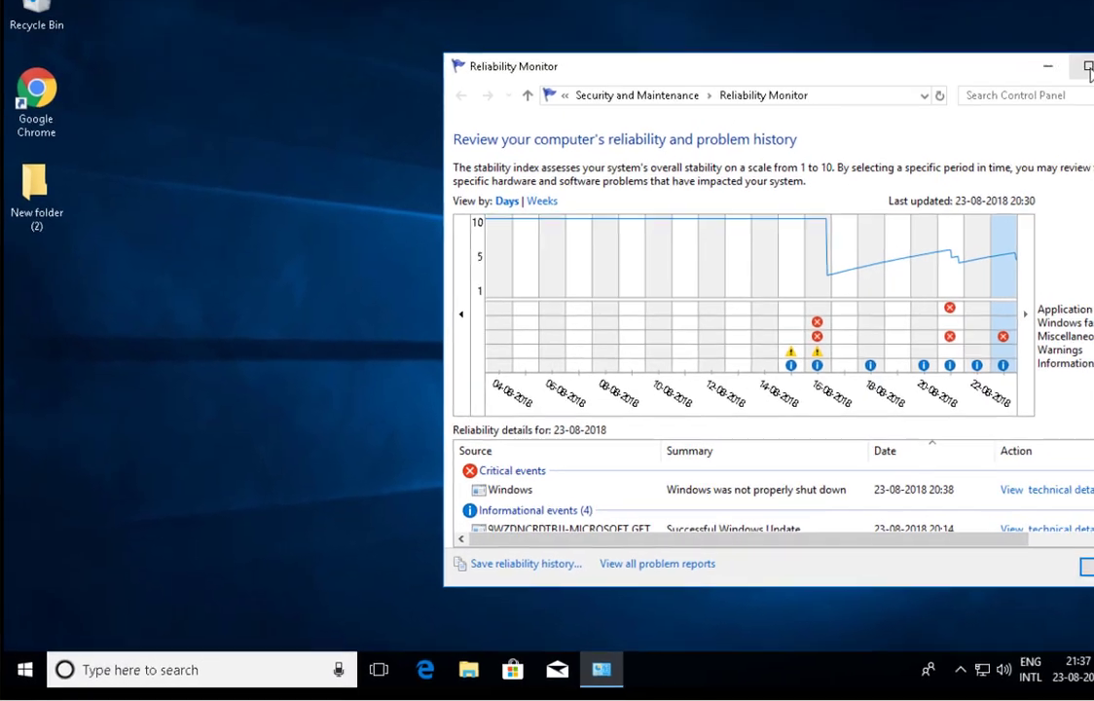
key(super+Up)
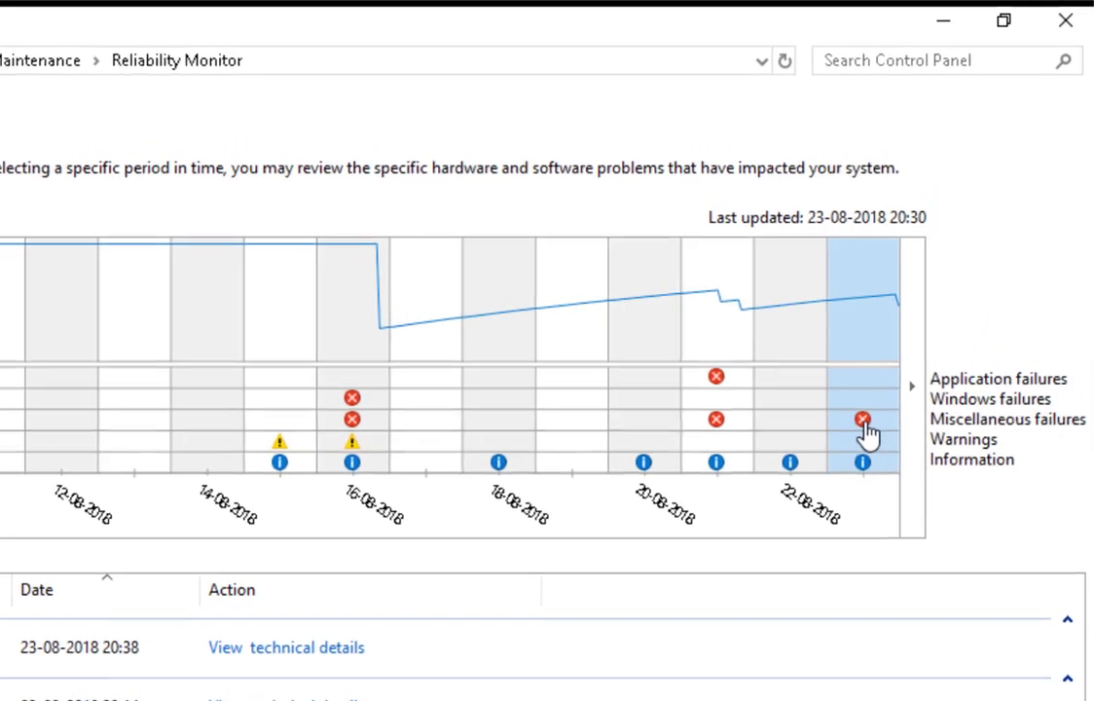
click(864, 428)
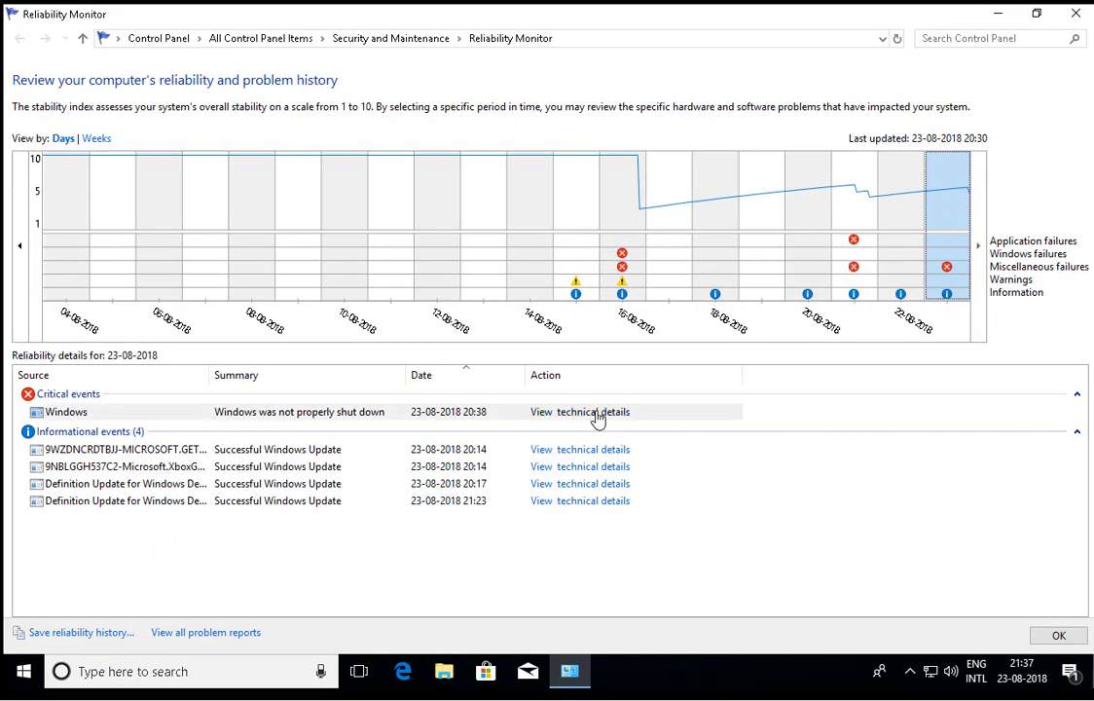
click(596, 413)
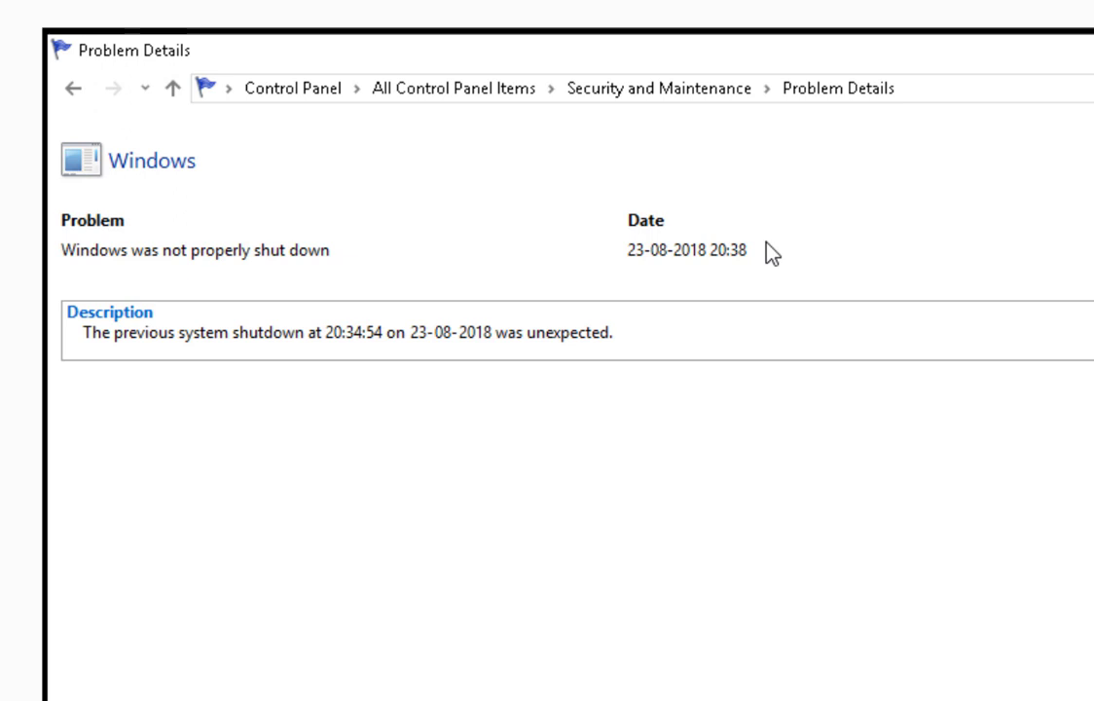
Step: Launch eventvwr from Run, select the Windows Logs System log, and open Filter Current Log
key(super+r)
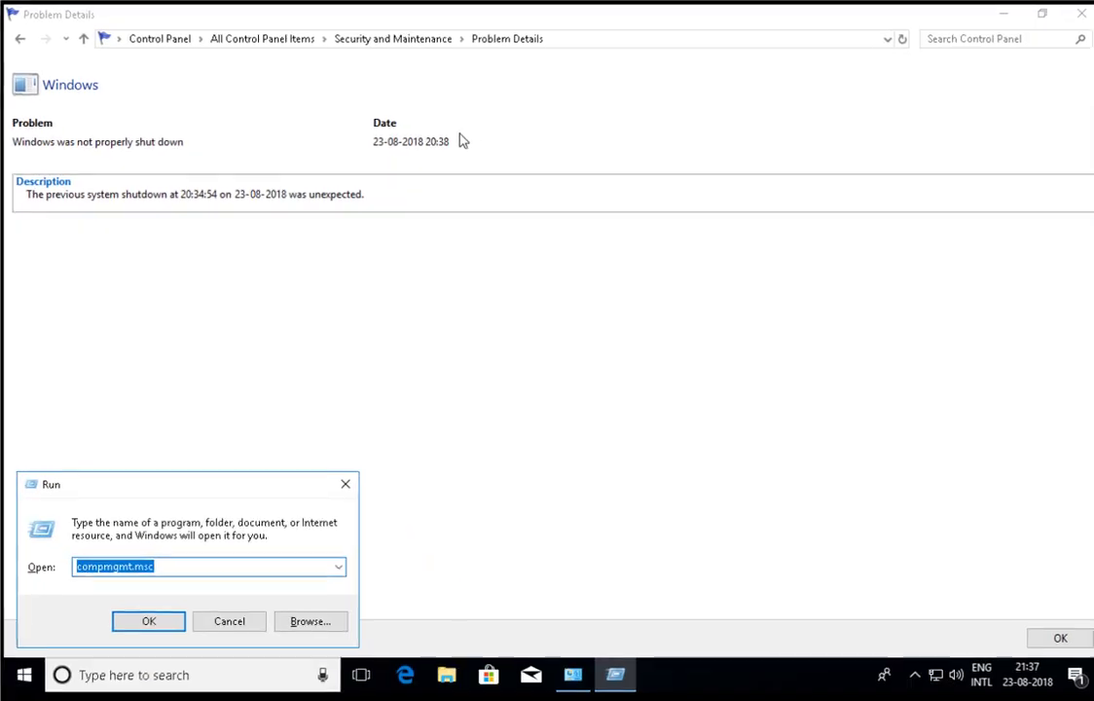
text(e)
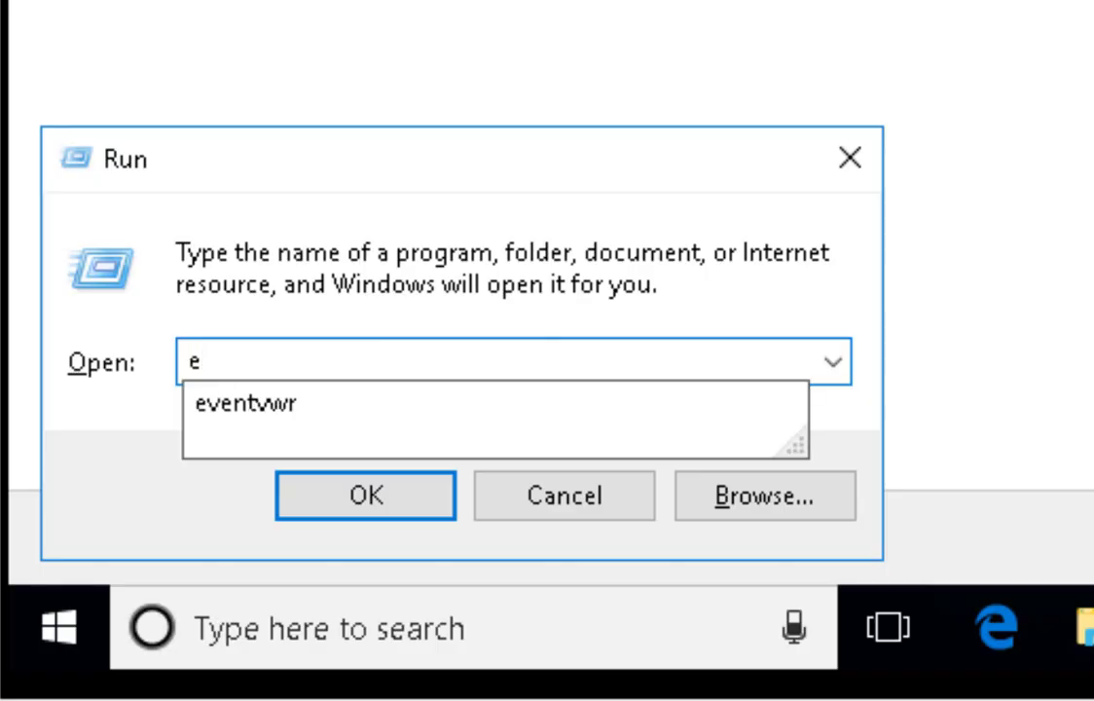
key(Down)
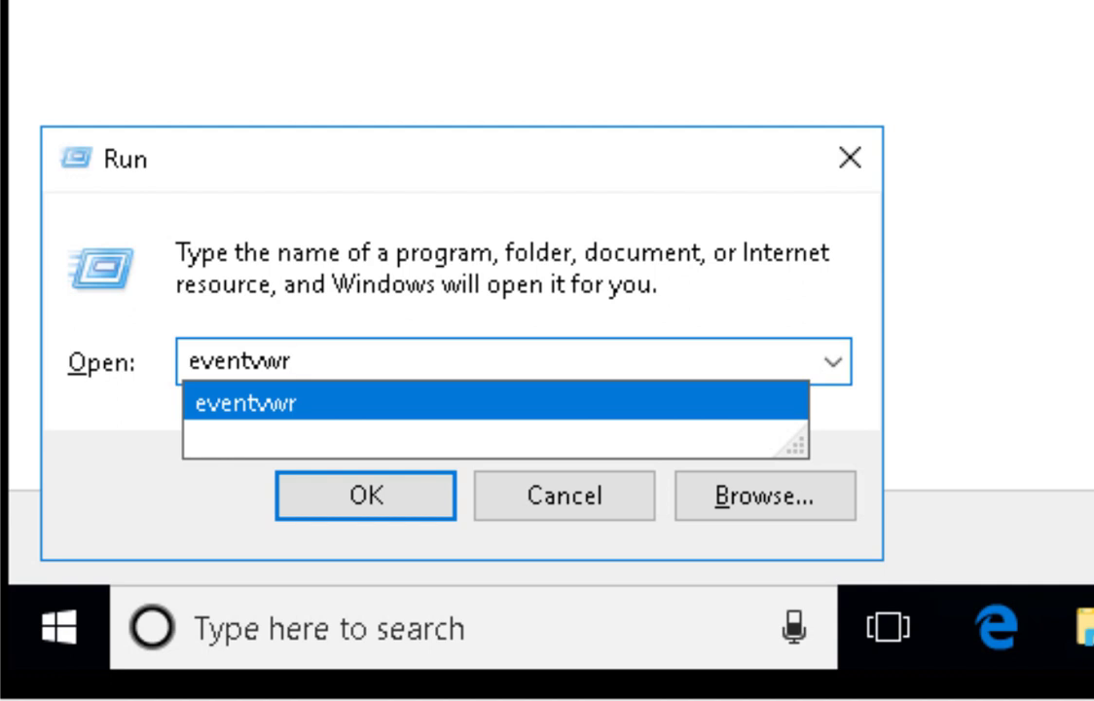
key(Return)
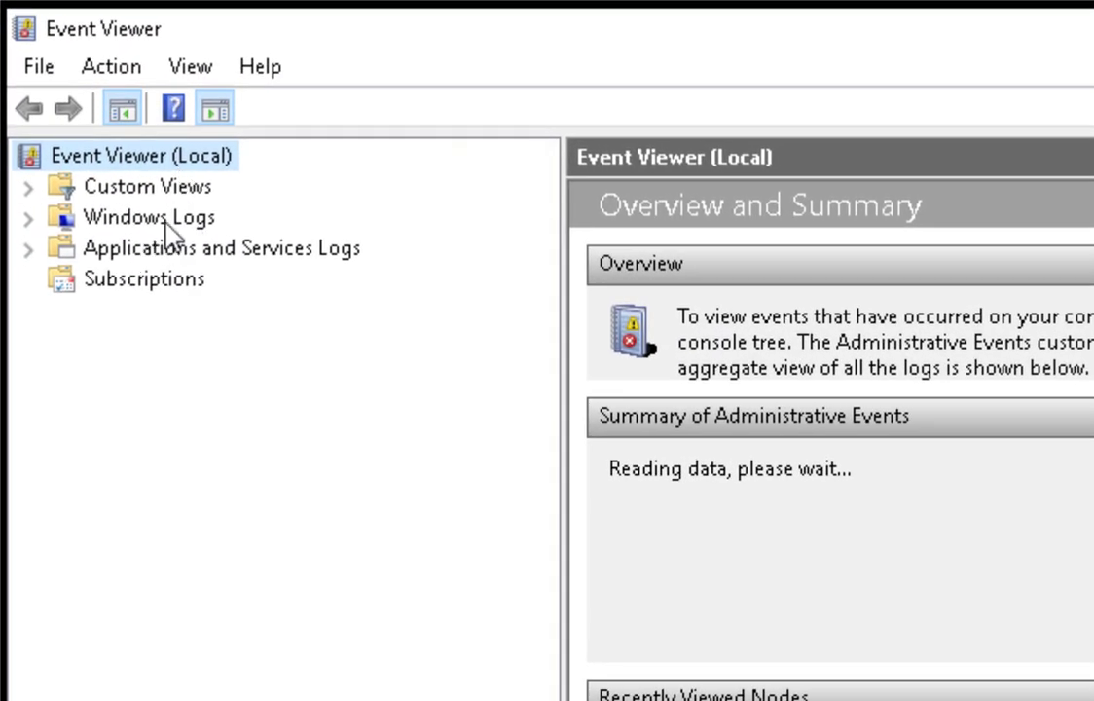
click(165, 222)
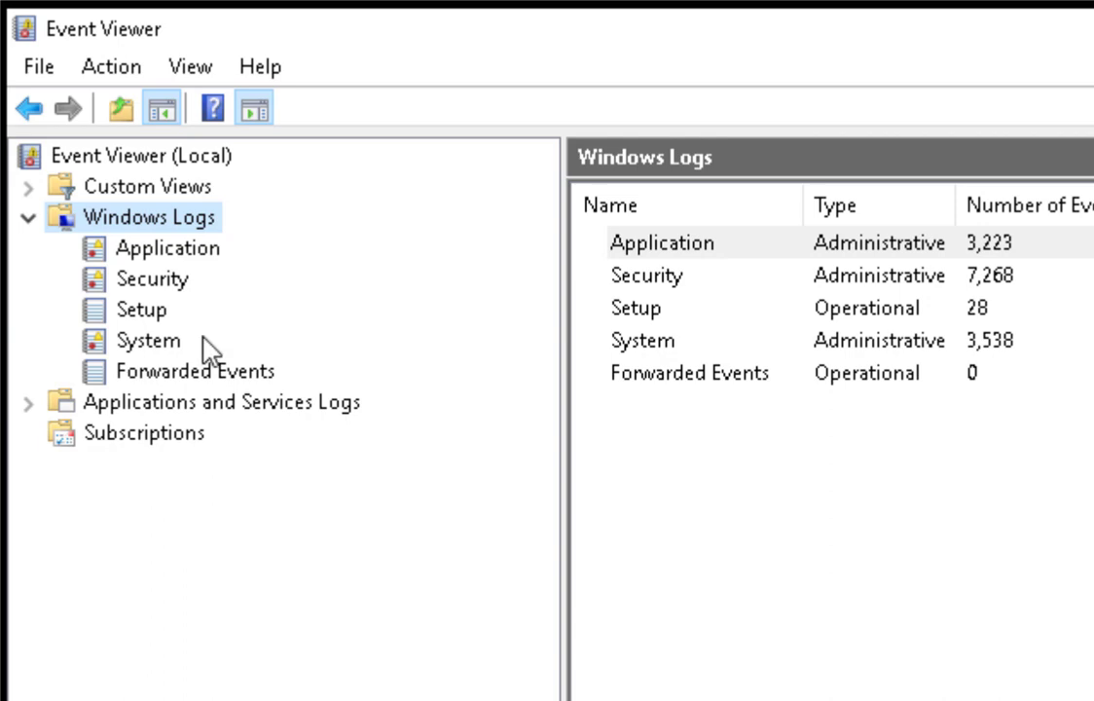
click(137, 344)
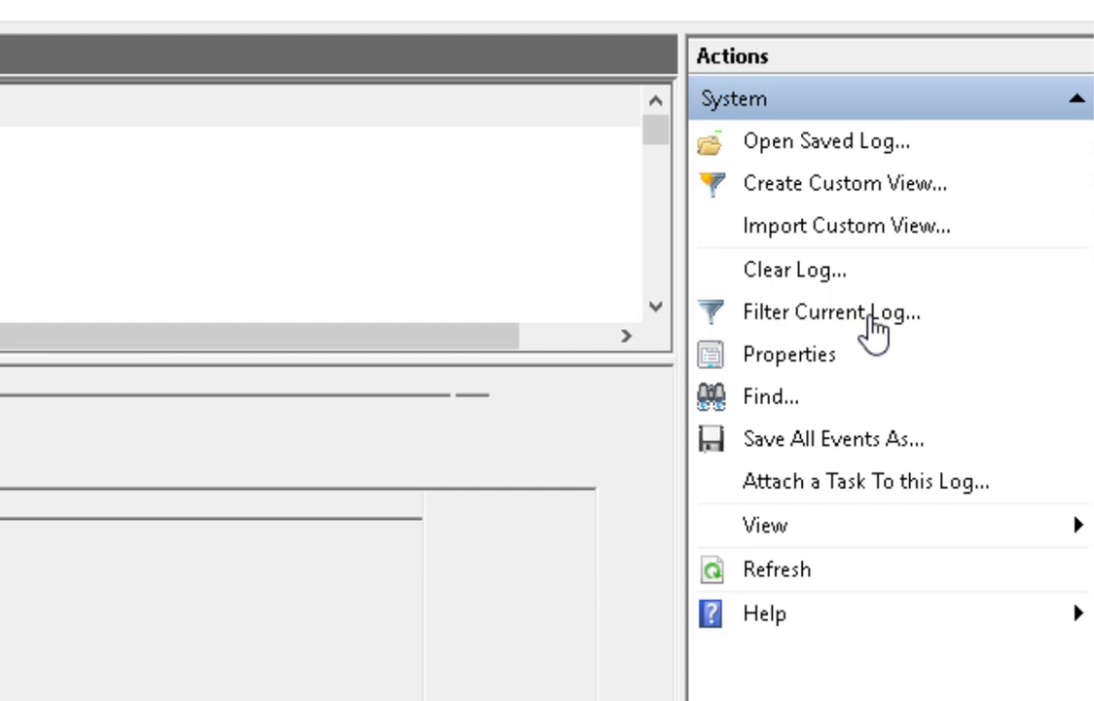
click(867, 313)
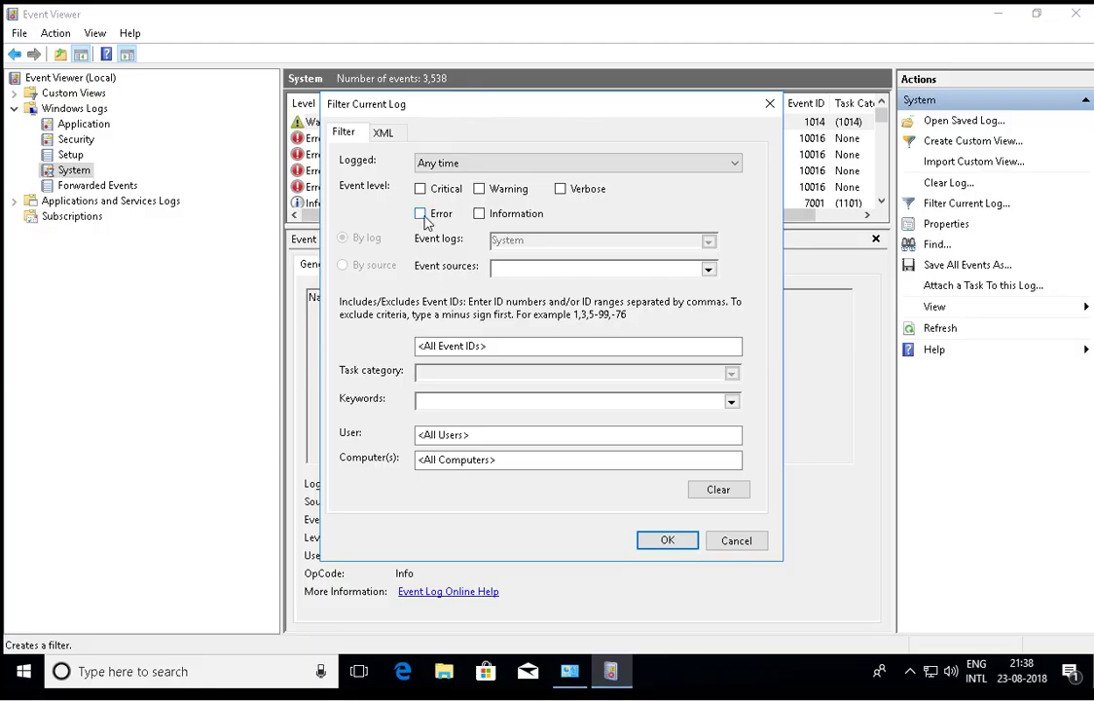
Step: Filter the System log to Critical and Error levels, leaving 380 events
click(146, 300)
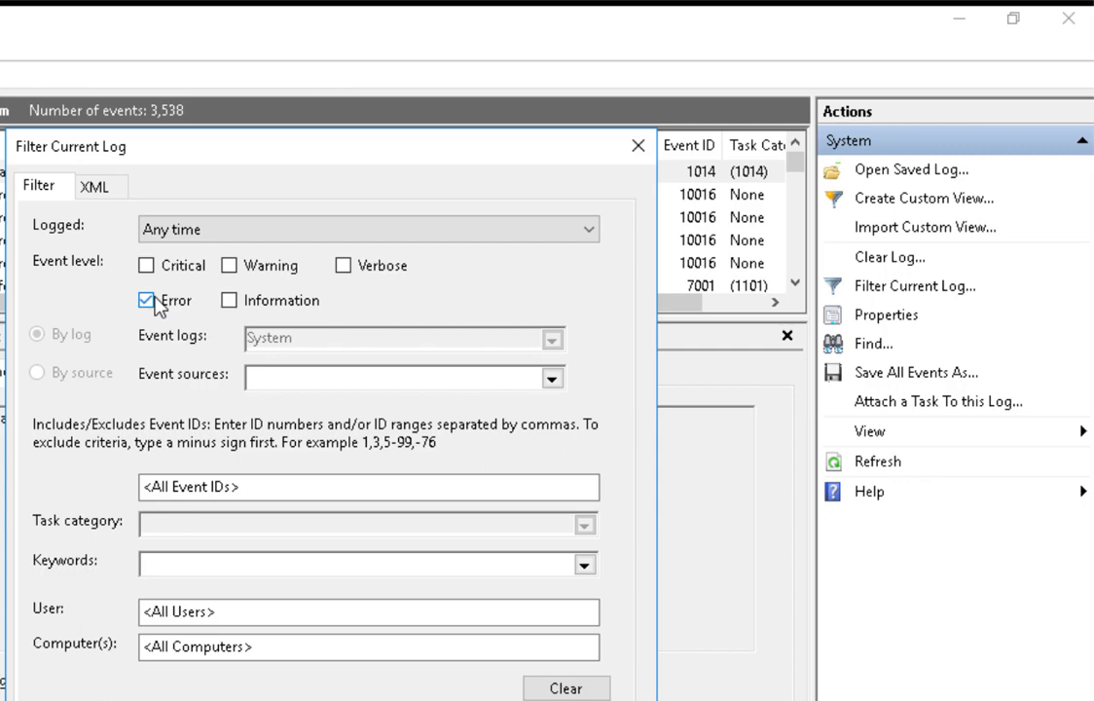
click(146, 264)
key(Return)
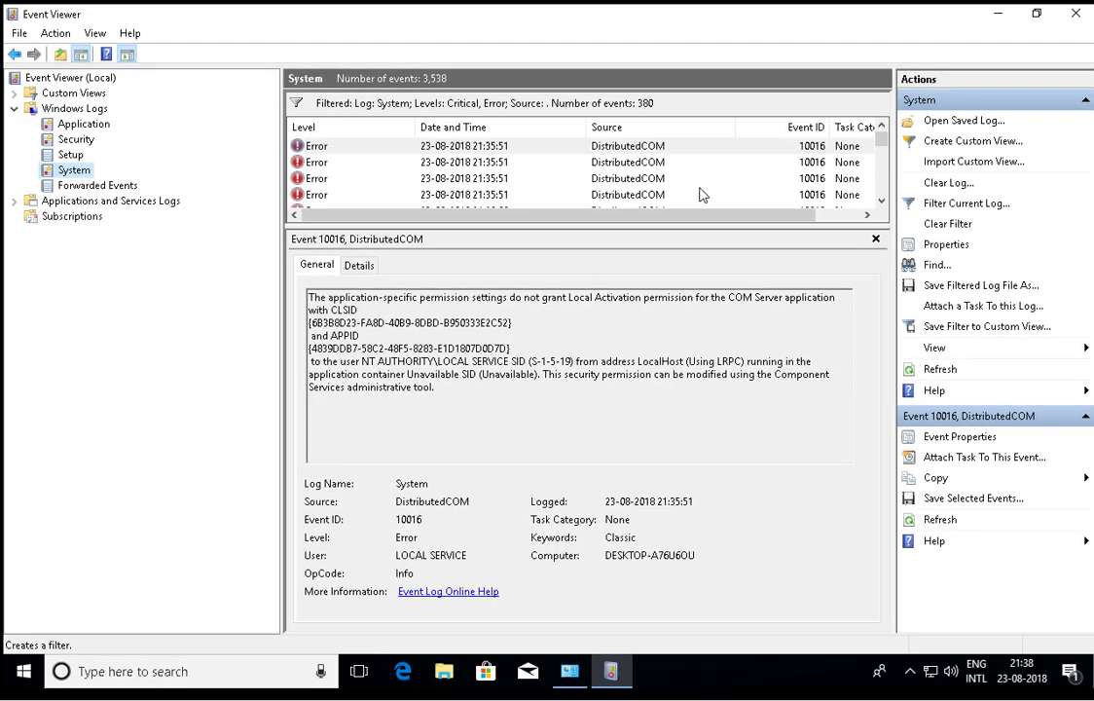
drag(533, 218, 480, 225)
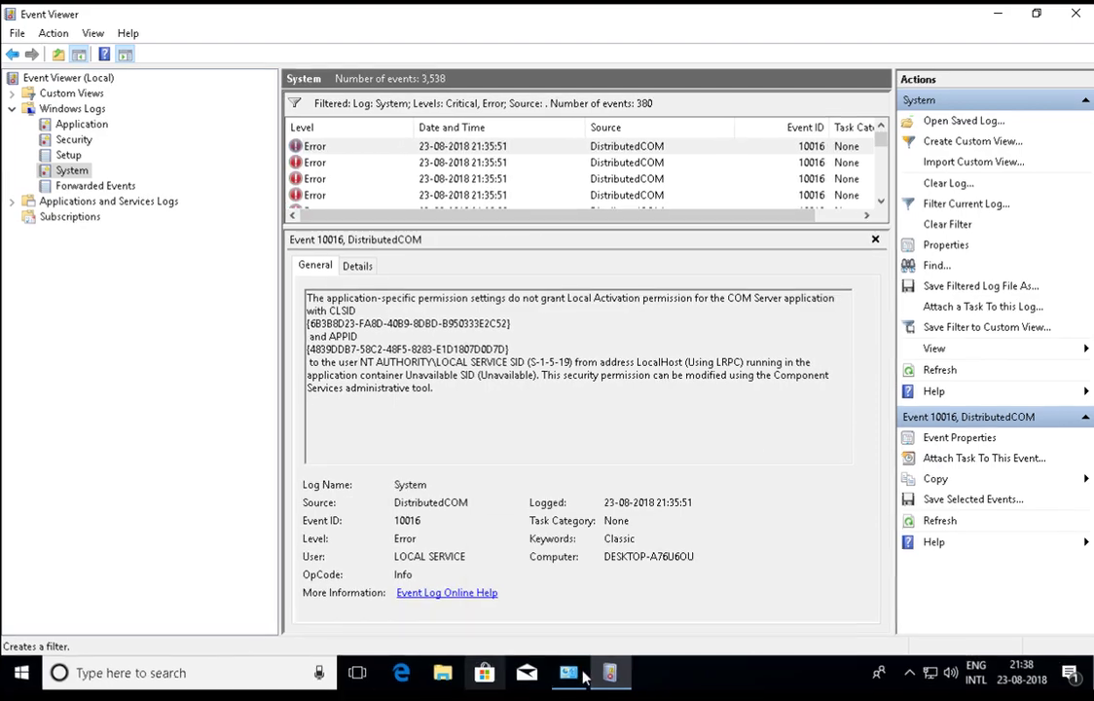
Step: Restore the shutdown Problem Details window, then minimize it to return to Event Viewer
click(574, 673)
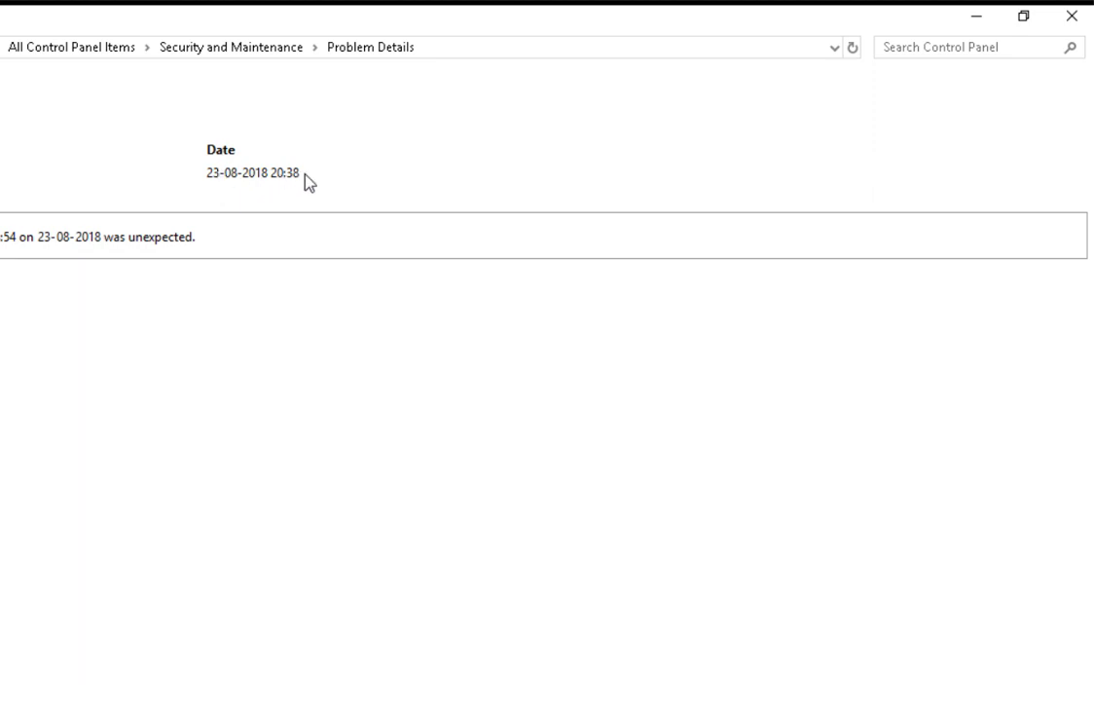
click(976, 17)
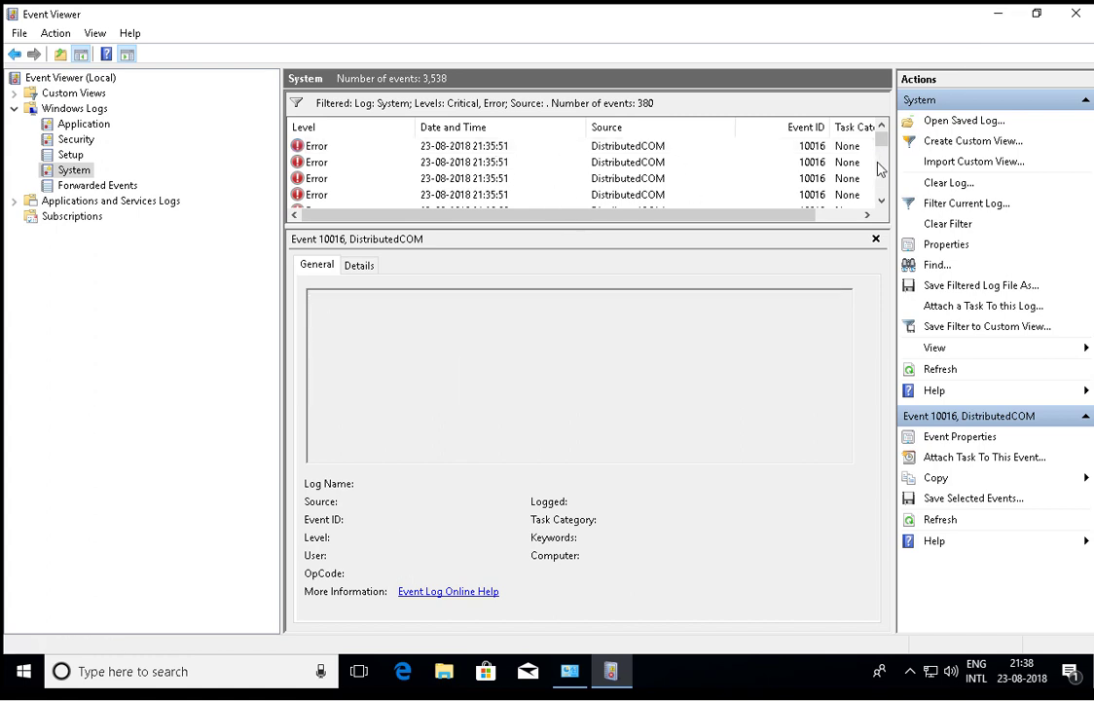
drag(885, 146, 885, 154)
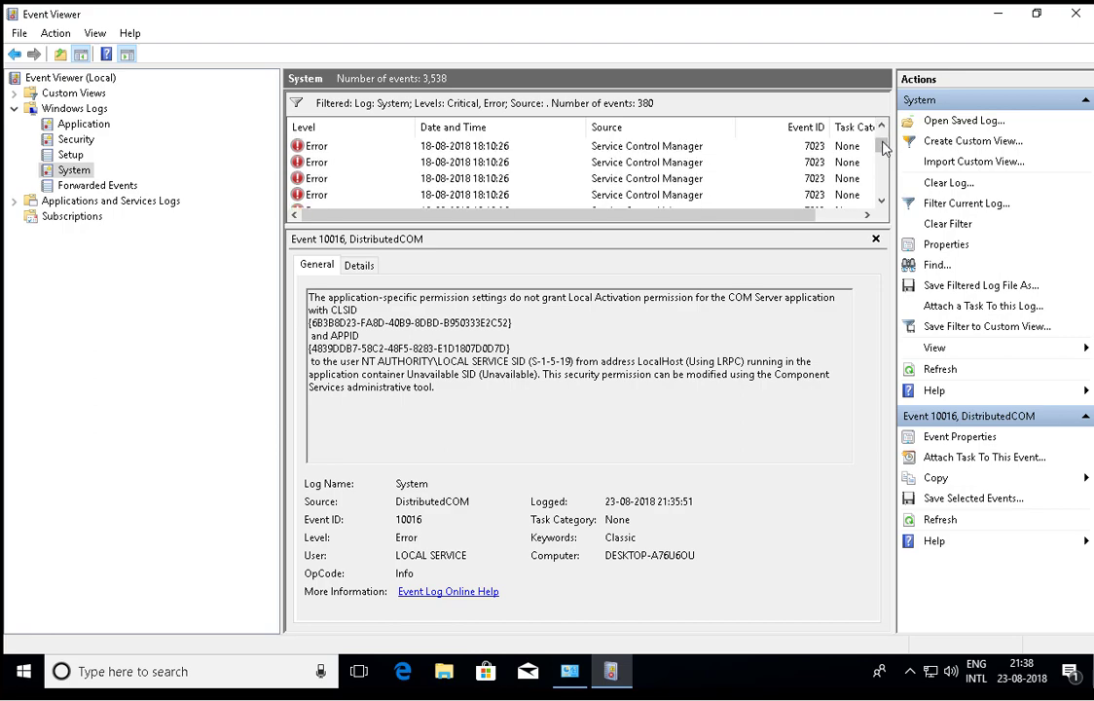
Step: Open the Critical Kernel-Power event 41 and read through its description text
click(681, 163)
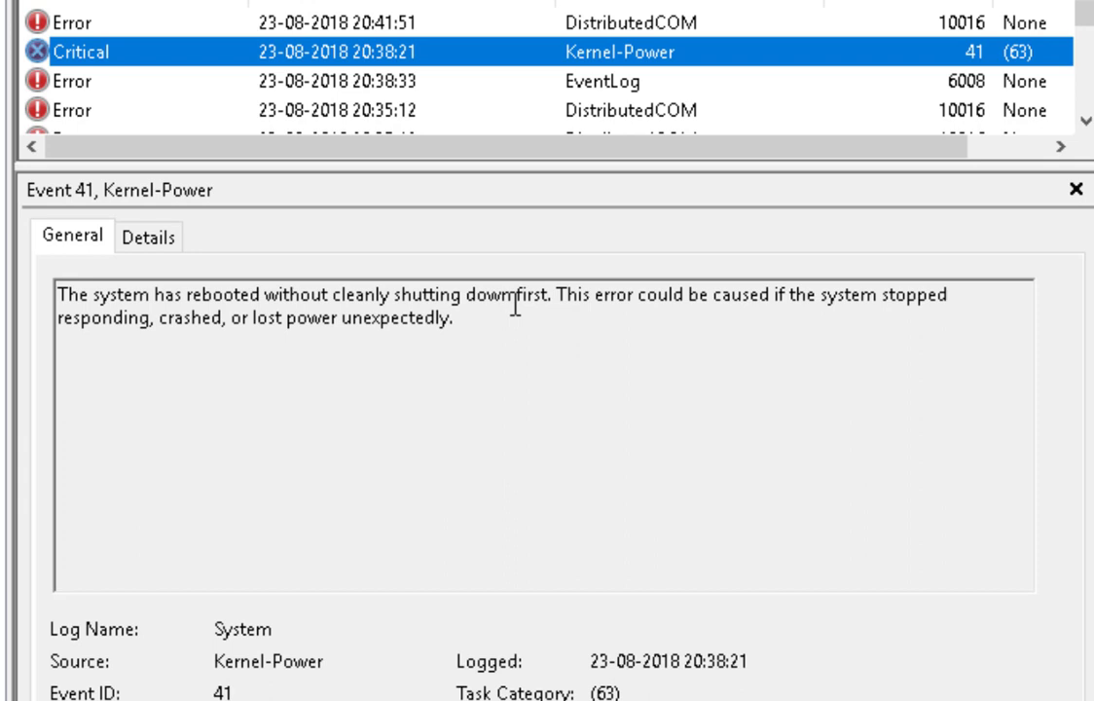
click(543, 302)
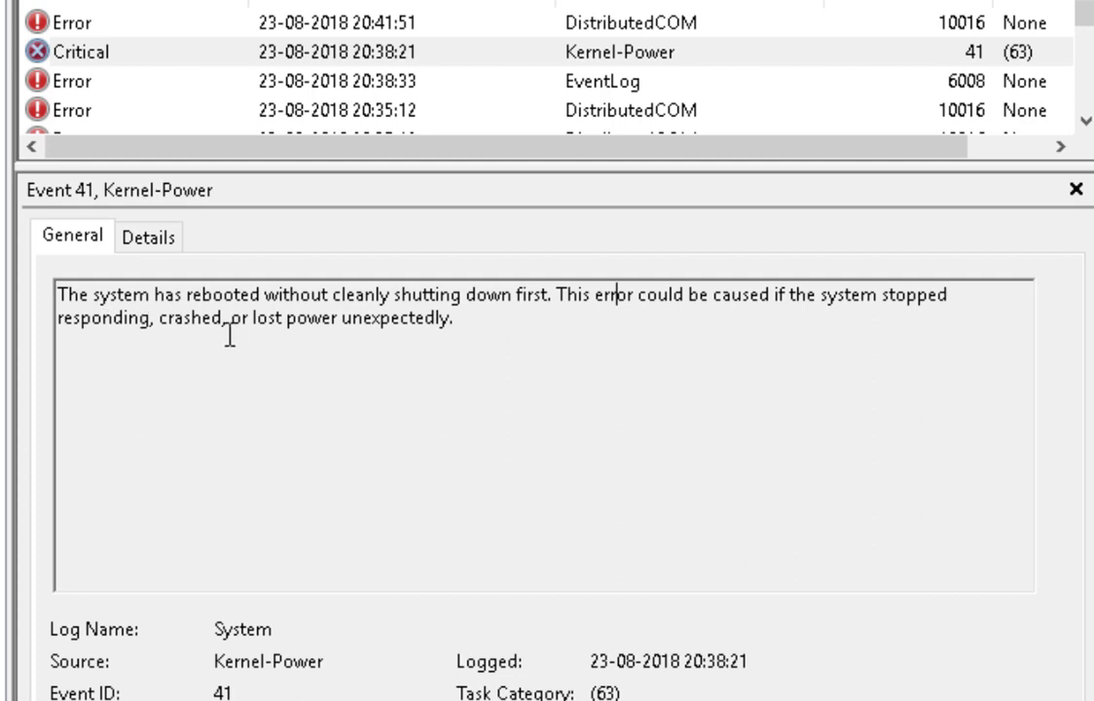
drag(505, 327, 66, 279)
click(623, 336)
Step: Show the EventLog 6008 error for the unexpected 20:34:54 shutdown on 23-08-2018, scrolling the event list
click(619, 86)
click(1083, 8)
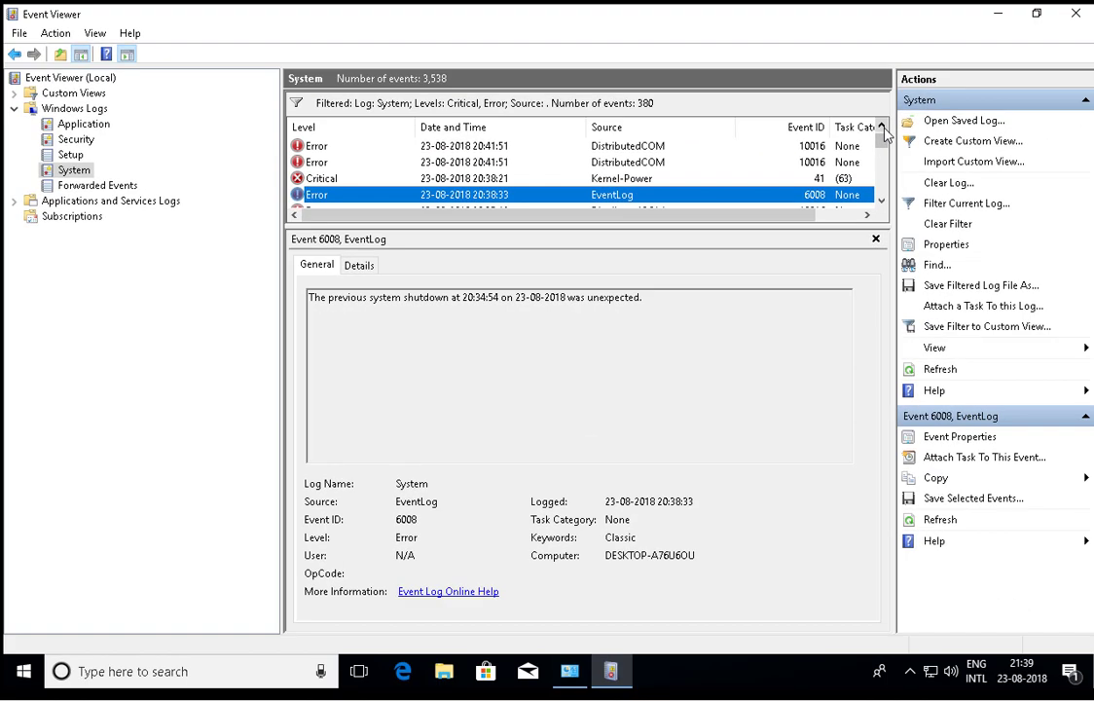
click(1086, 4)
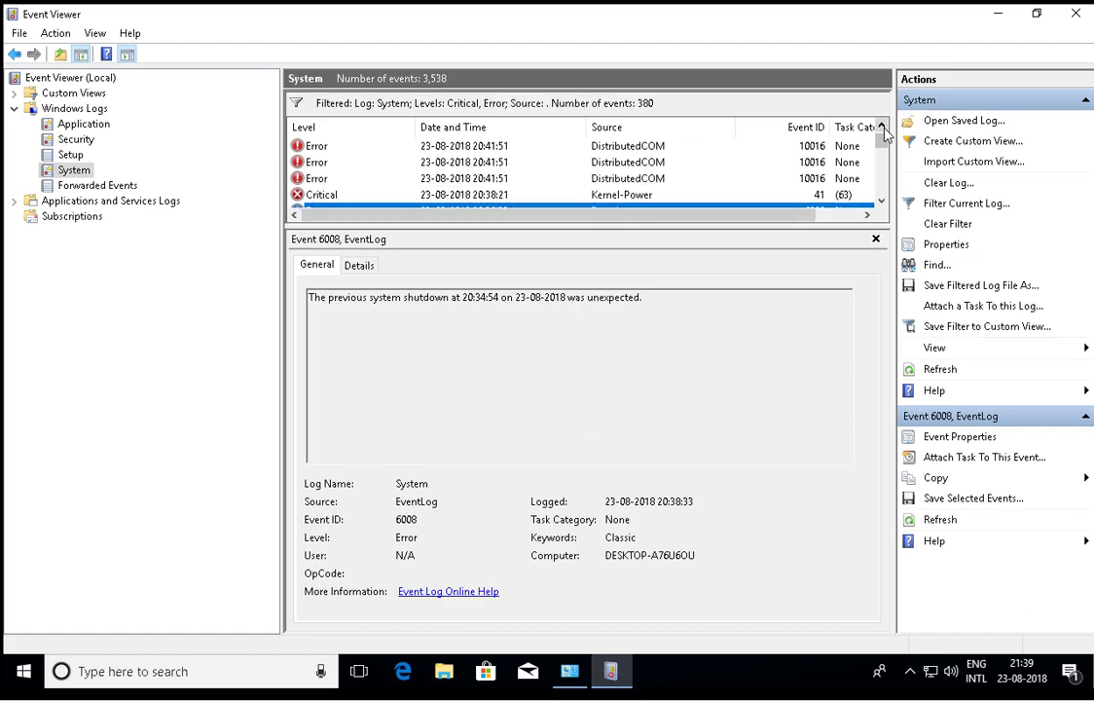
click(883, 129)
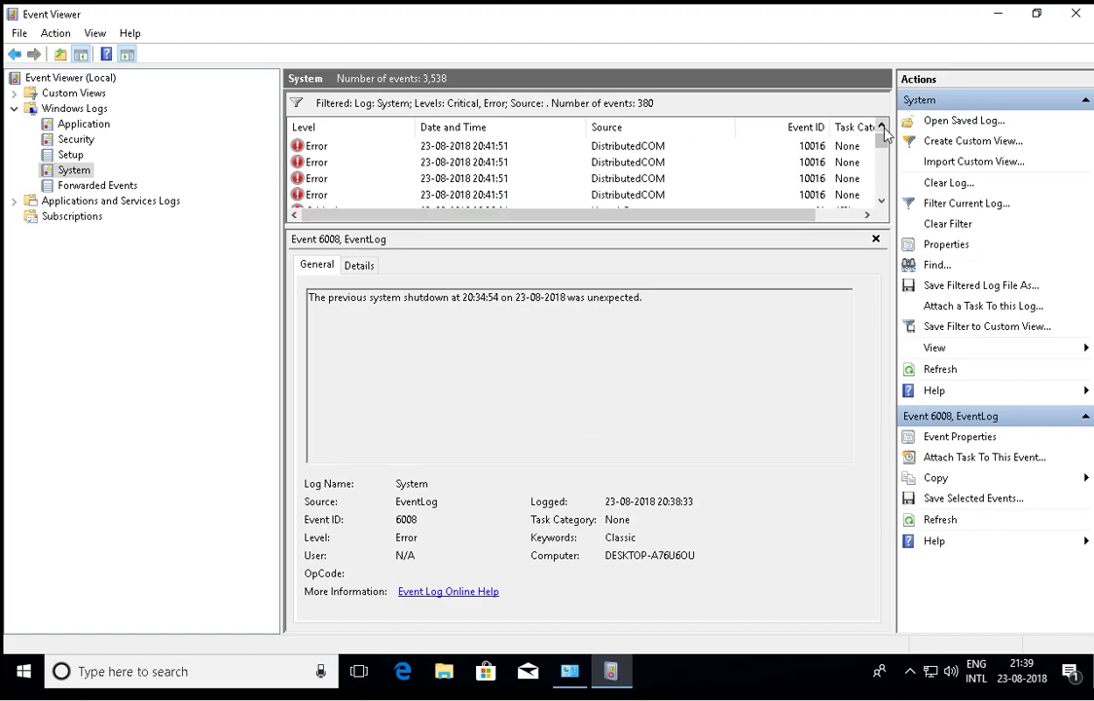
click(882, 200)
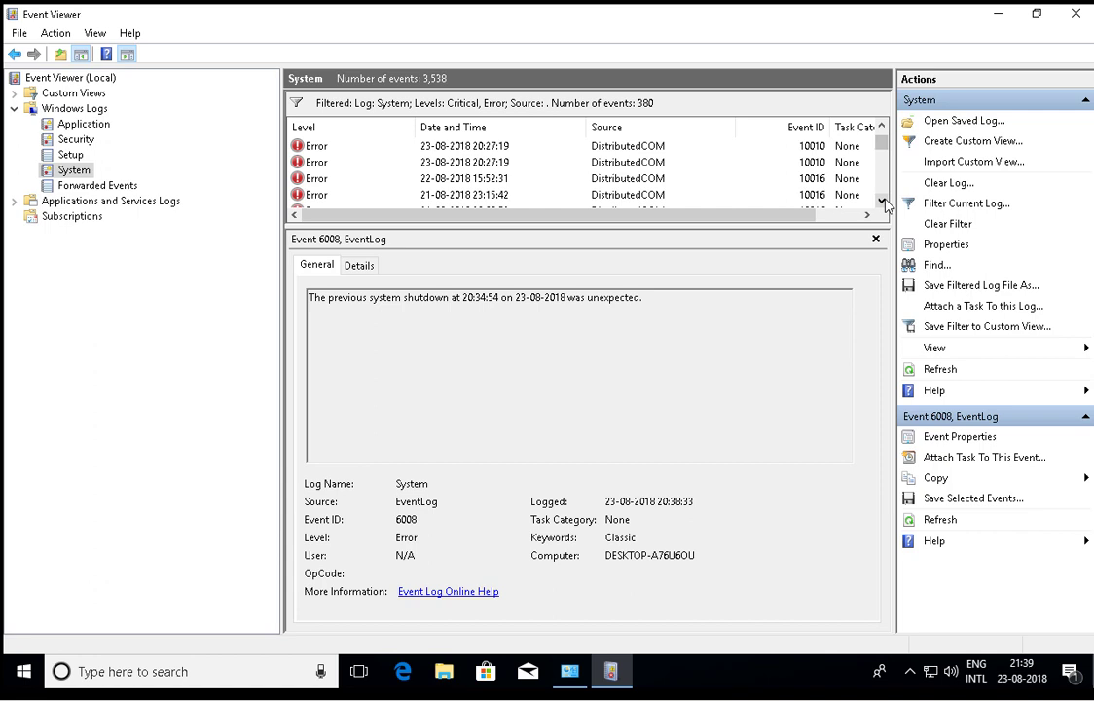
click(882, 127)
click(881, 127)
click(881, 126)
click(882, 129)
click(881, 127)
click(881, 128)
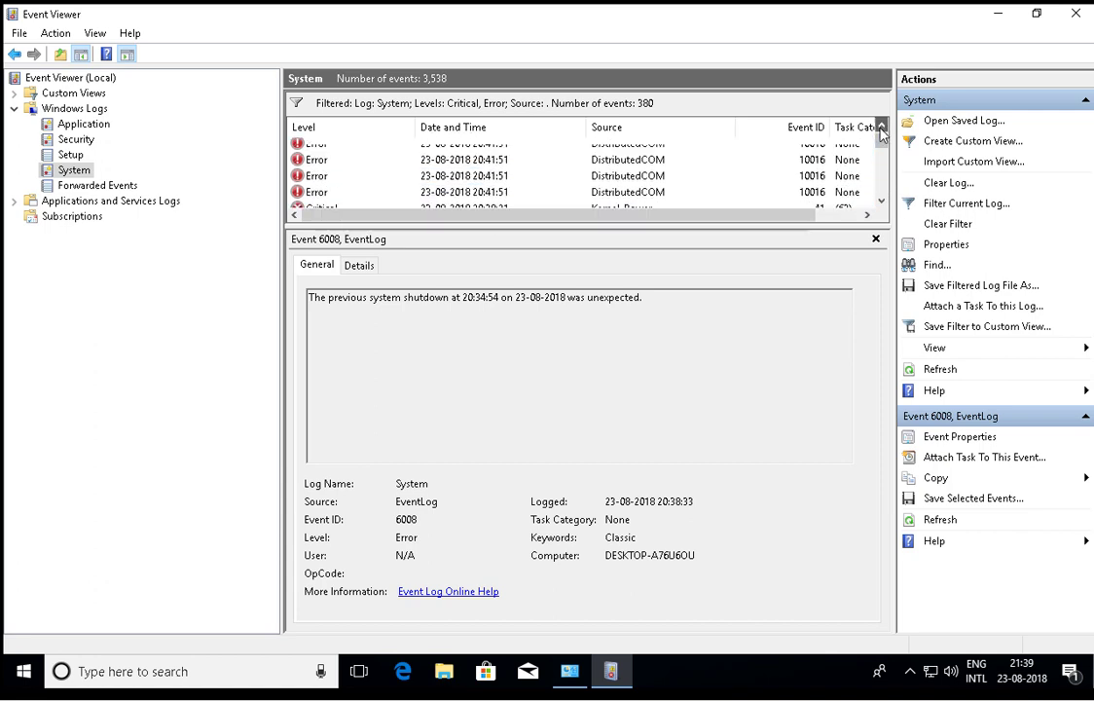
click(881, 128)
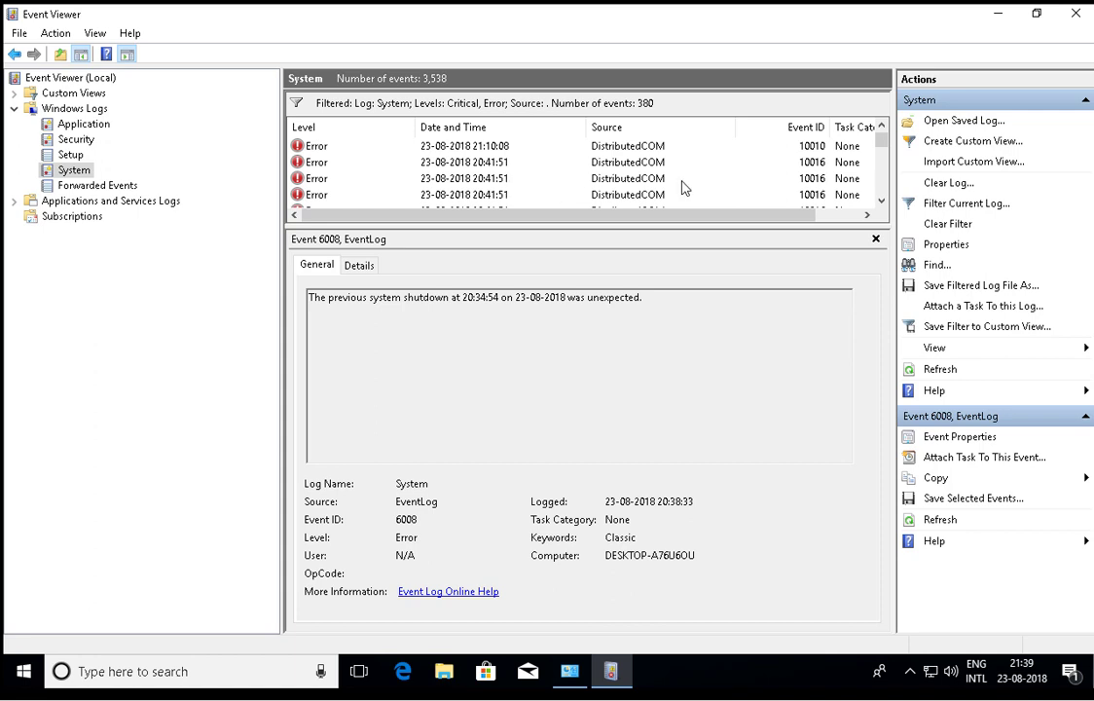